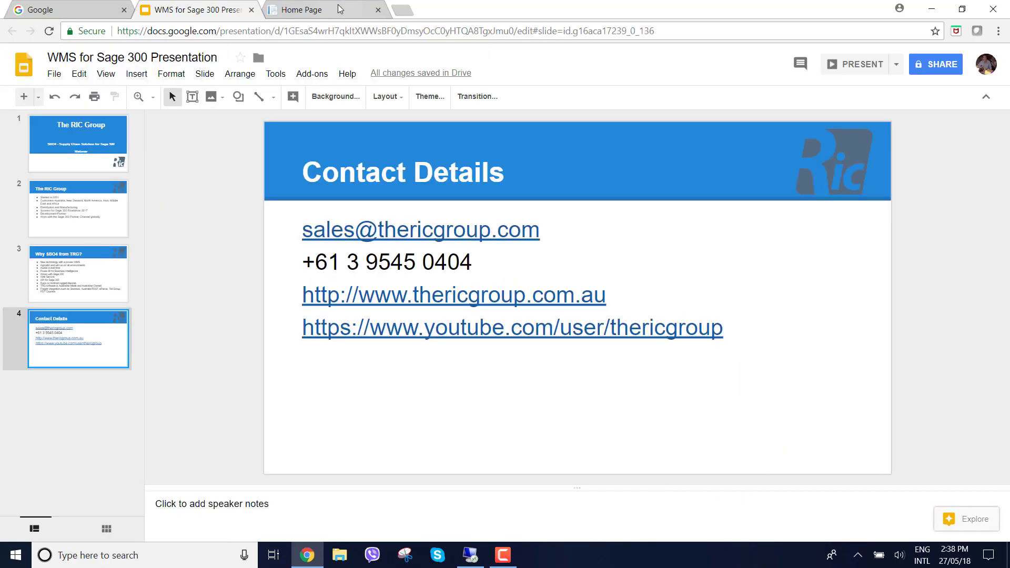
Step: Show the TBO4 home page, then bring up the remote Sage 300 session
{"action": "left_click", "coordinate": [339, 9]}
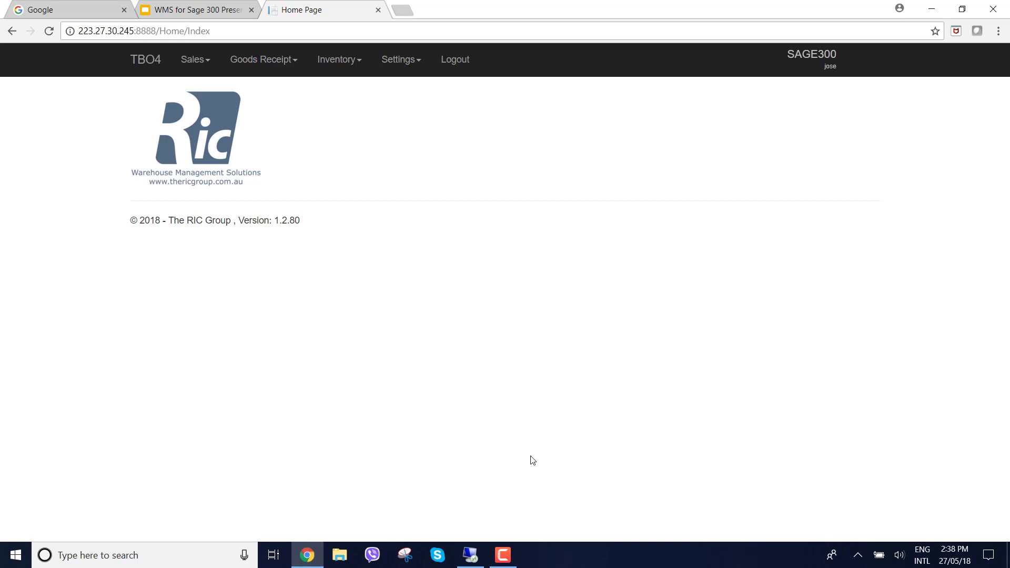
{"action": "left_click", "coordinate": [470, 557]}
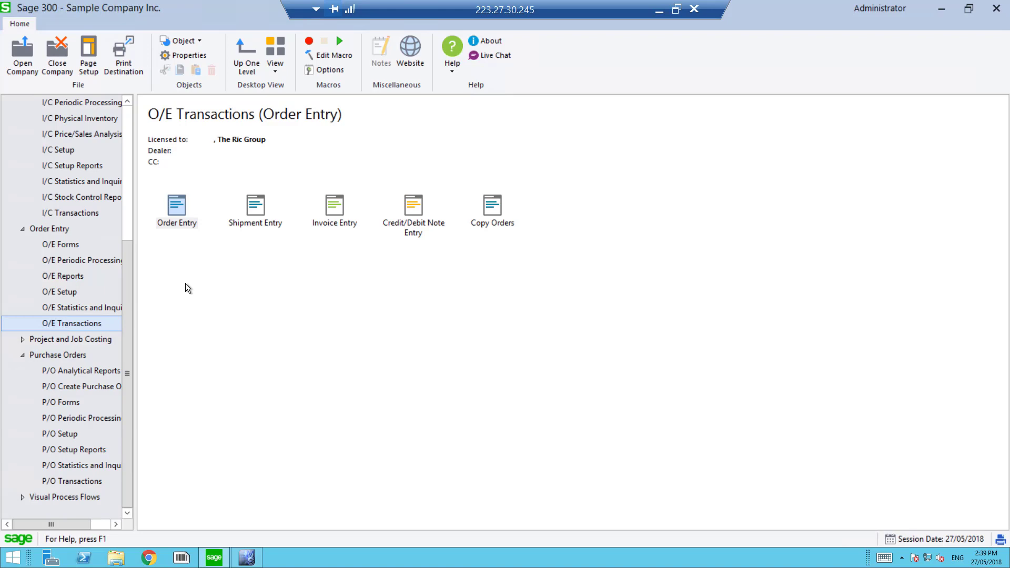
Step: Start a new sales order for customer Bargain Mart - Oakland and open its Items/Taxes form
{"action": "left_click", "coordinate": [183, 217]}
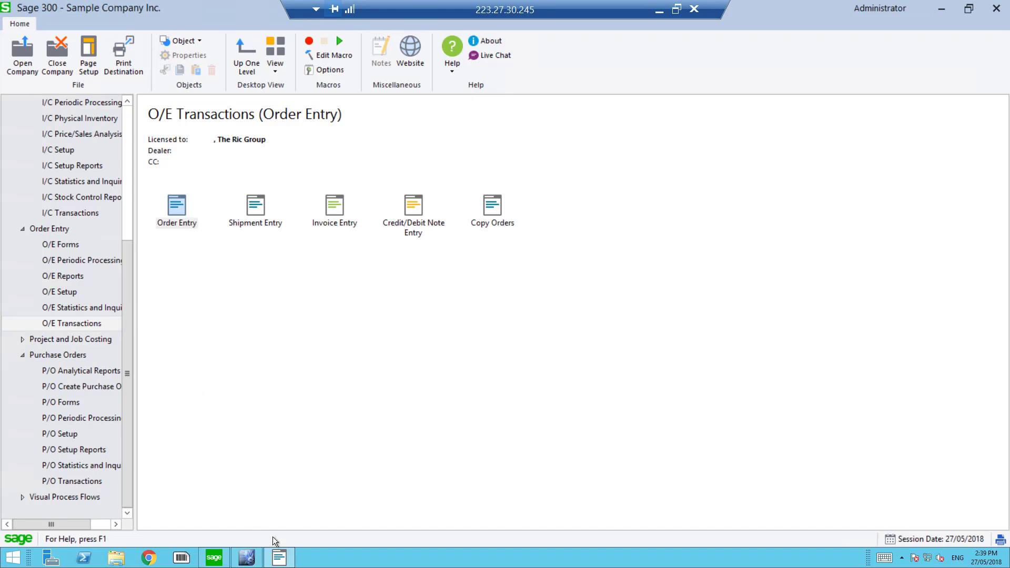
{"action": "left_click", "coordinate": [288, 564]}
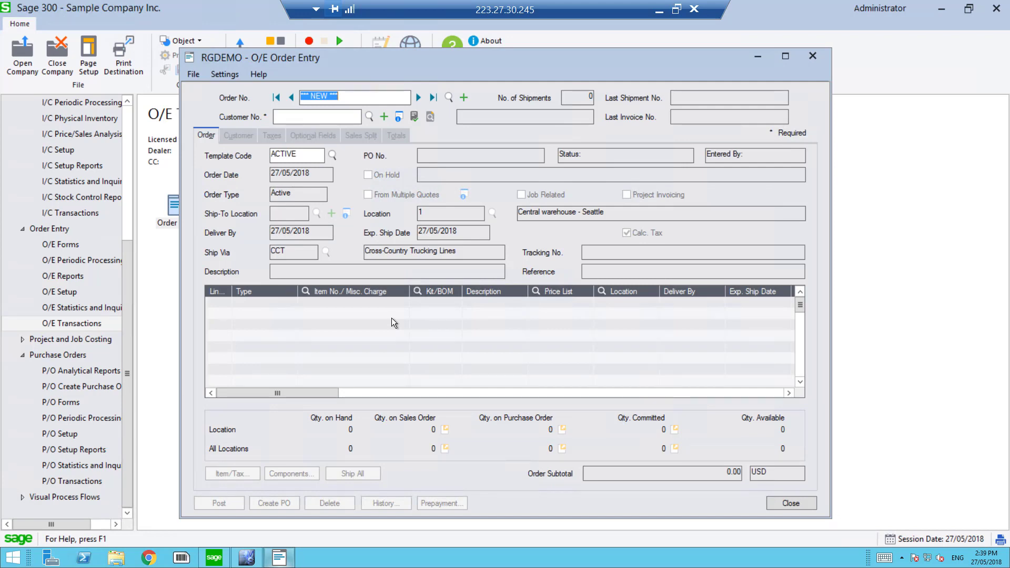
{"action": "left_click", "coordinate": [336, 120]}
{"action": "left_click", "coordinate": [374, 115]}
{"action": "left_click", "coordinate": [190, 199]}
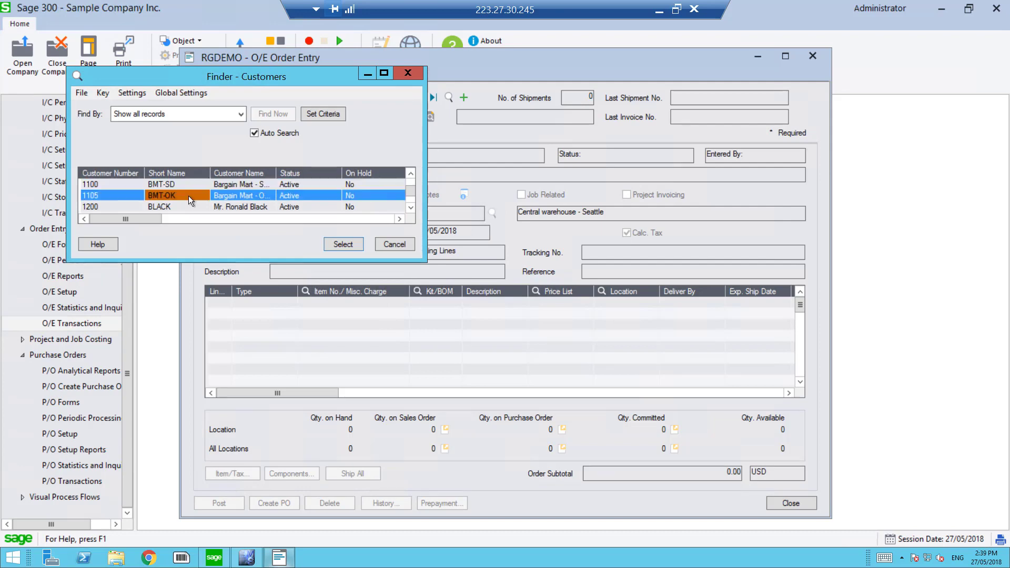
{"action": "double_click", "coordinate": [191, 199]}
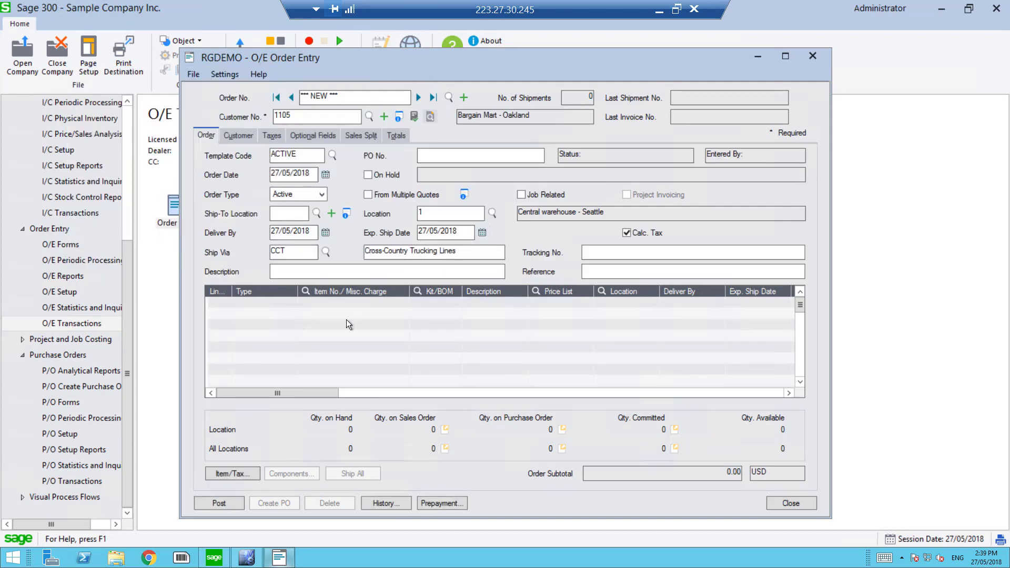
{"action": "left_click", "coordinate": [242, 475]}
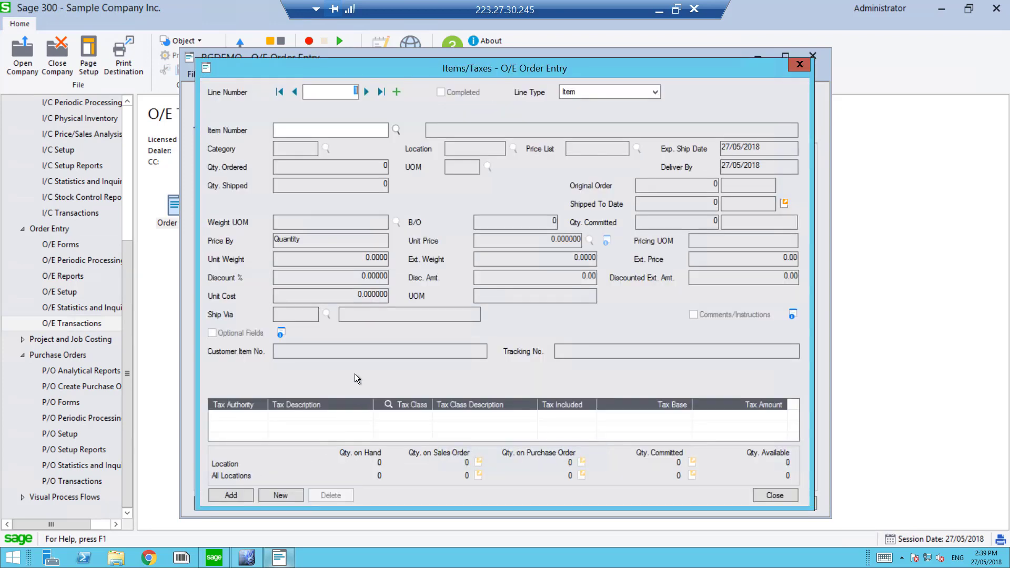
Step: Add order lines A1-105/0 and A1-310/0 Halogen Desk Light, quantity 2 each
{"action": "left_click", "coordinate": [396, 130]}
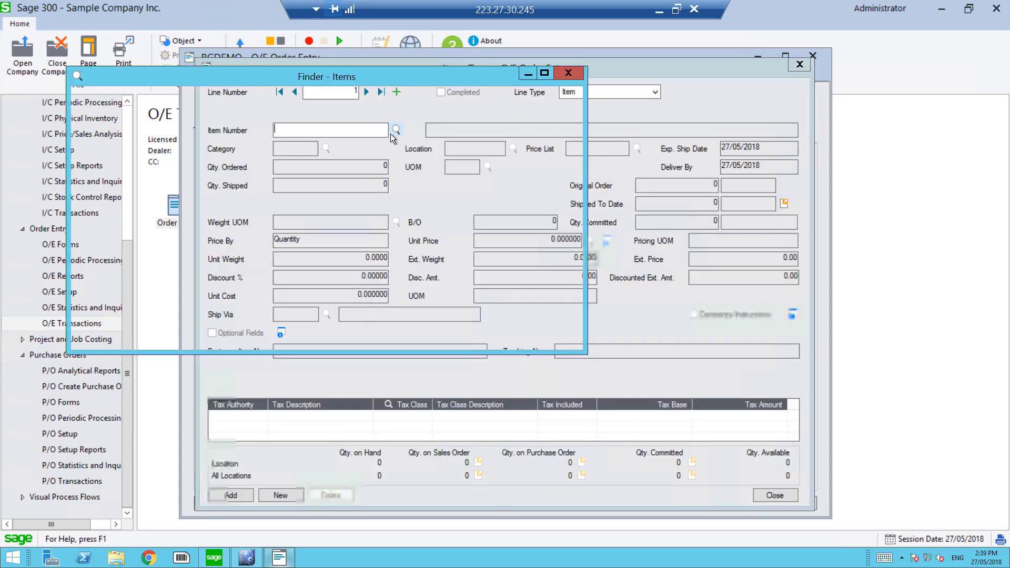
{"action": "double_click", "coordinate": [166, 197]}
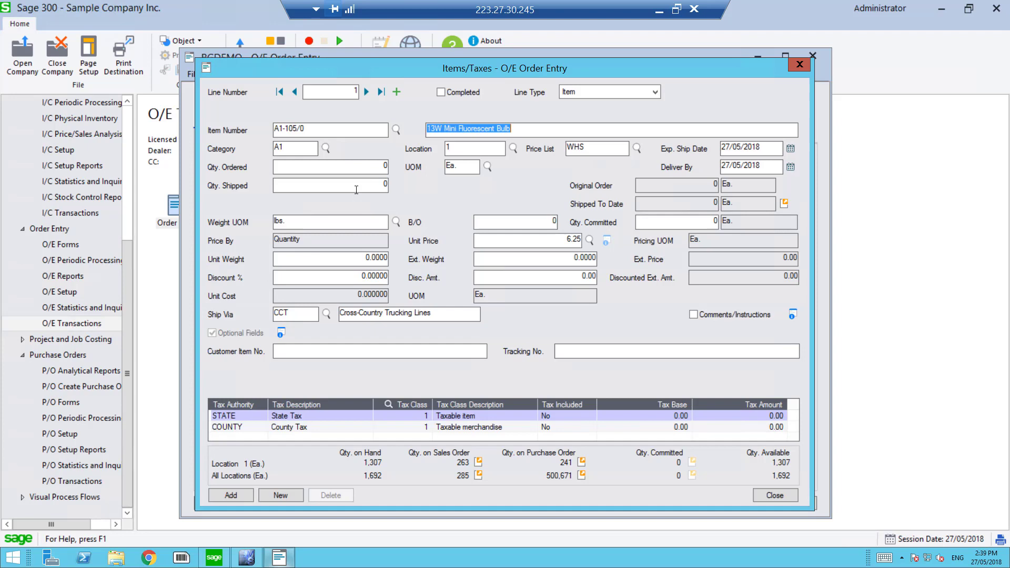
{"action": "left_click", "coordinate": [385, 170]}
{"action": "type", "text": "2"}
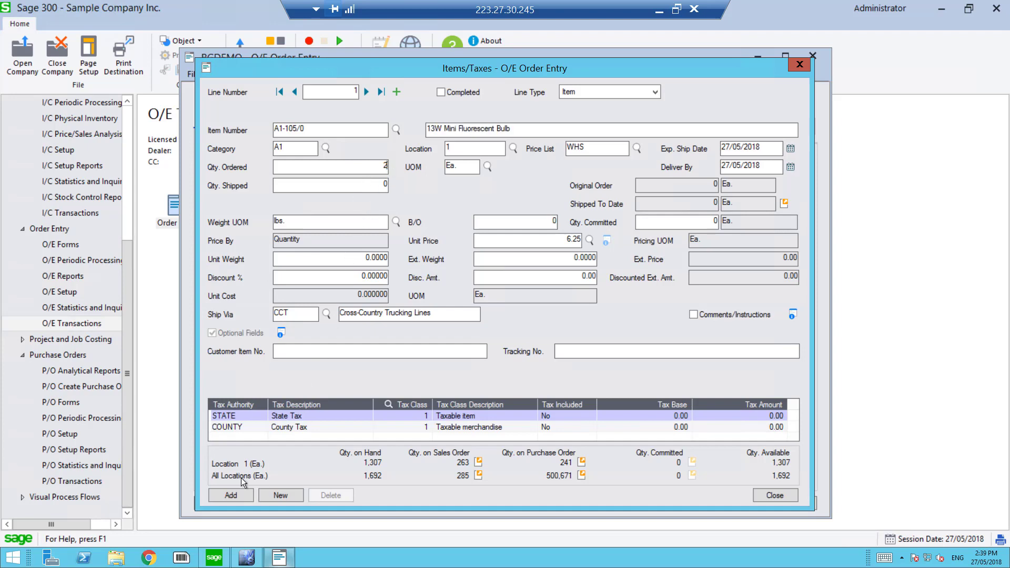
{"action": "left_click", "coordinate": [241, 496]}
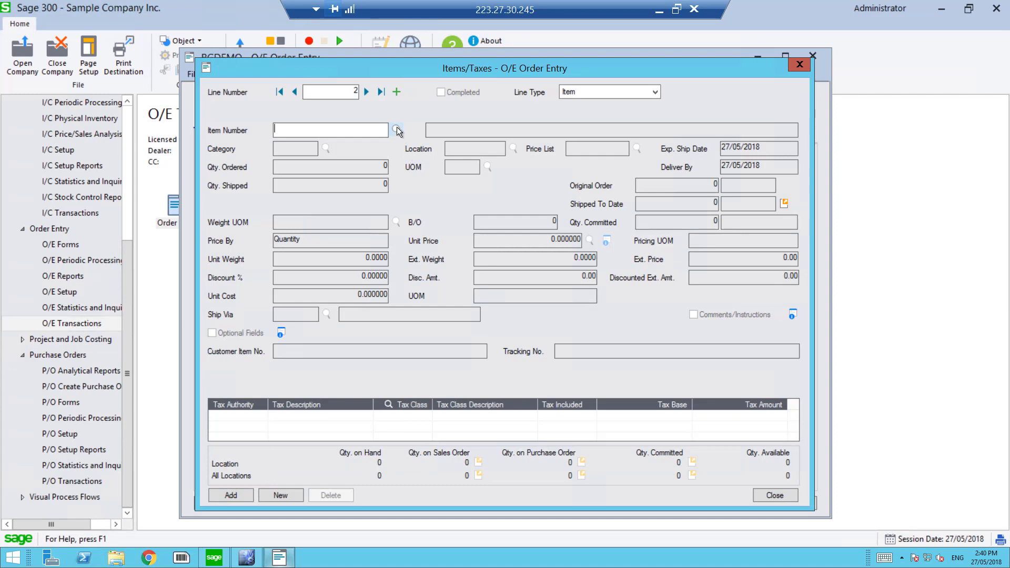
{"action": "left_click", "coordinate": [397, 130]}
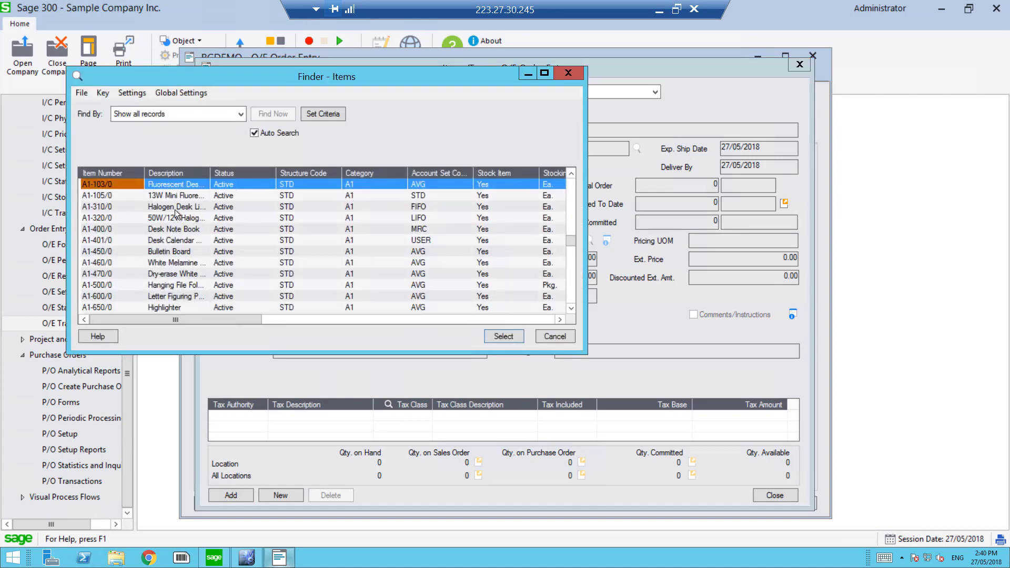
{"action": "double_click", "coordinate": [175, 207]}
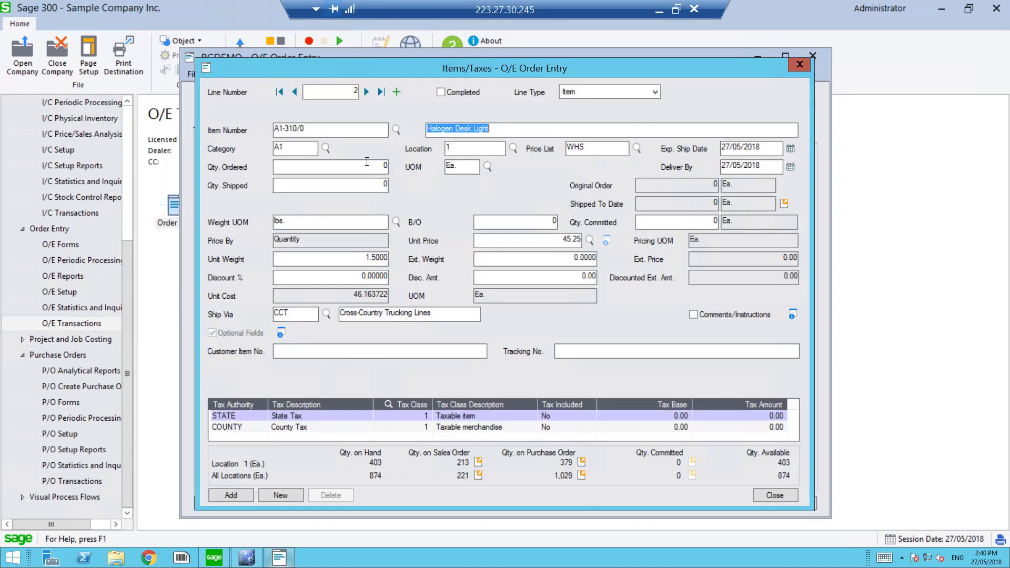
{"action": "left_click", "coordinate": [367, 166]}
{"action": "type", "text": "2"}
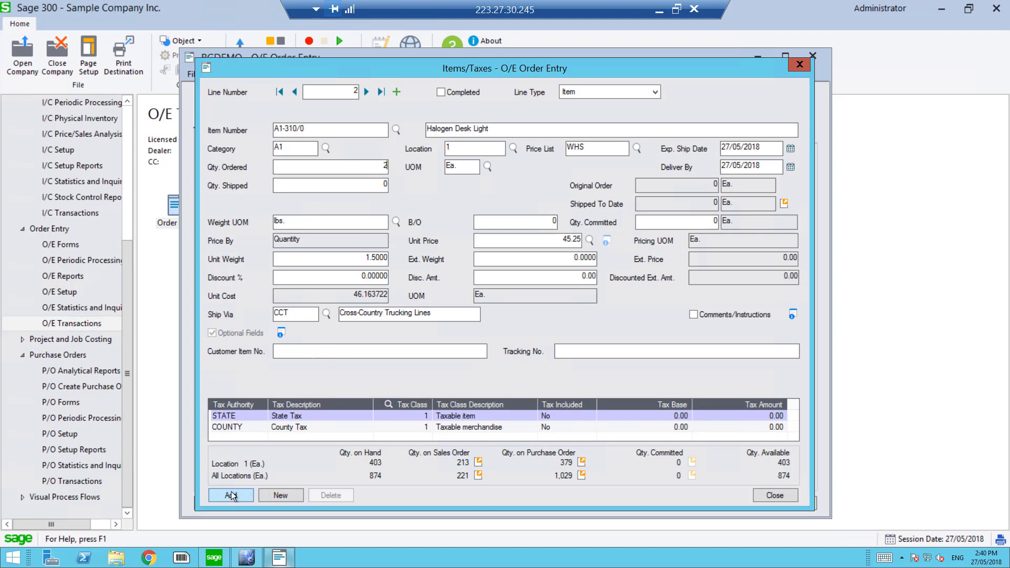
{"action": "left_click", "coordinate": [232, 496]}
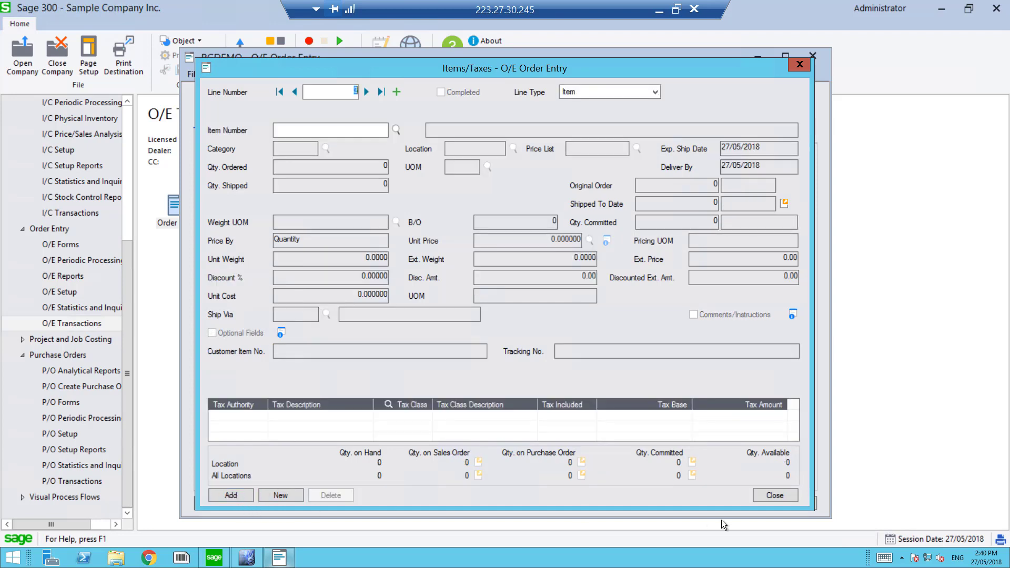
{"action": "left_click", "coordinate": [774, 498]}
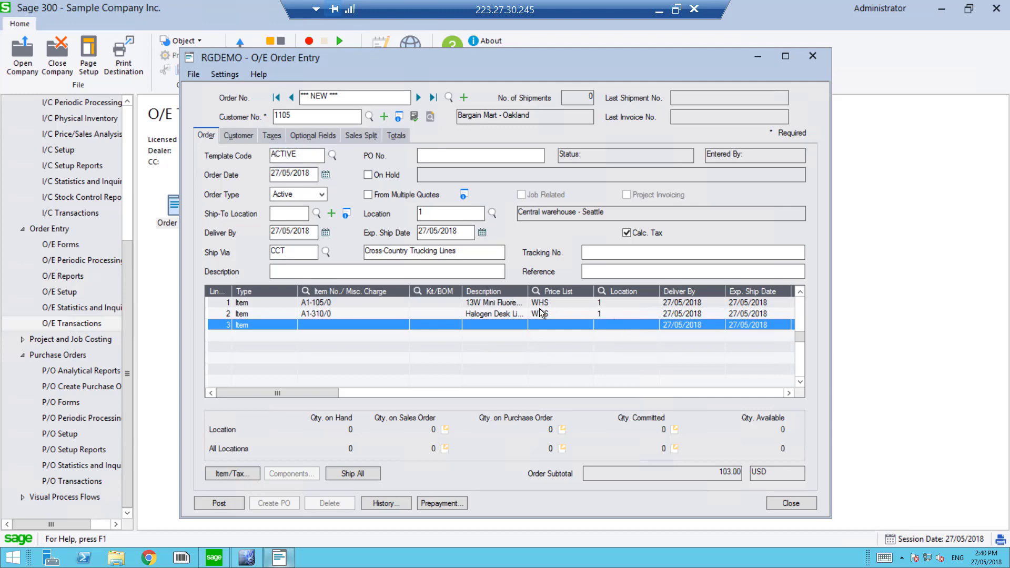
Step: Post the 103.00 USD Bargain Mart - Oakland order without printing a confirmation
{"action": "left_click", "coordinate": [225, 506]}
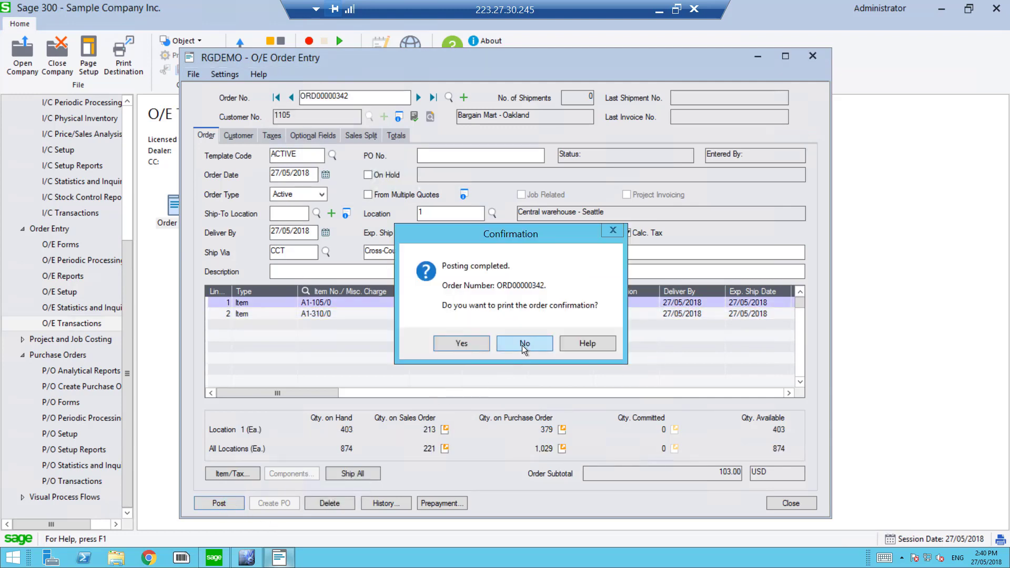
{"action": "left_click", "coordinate": [525, 345]}
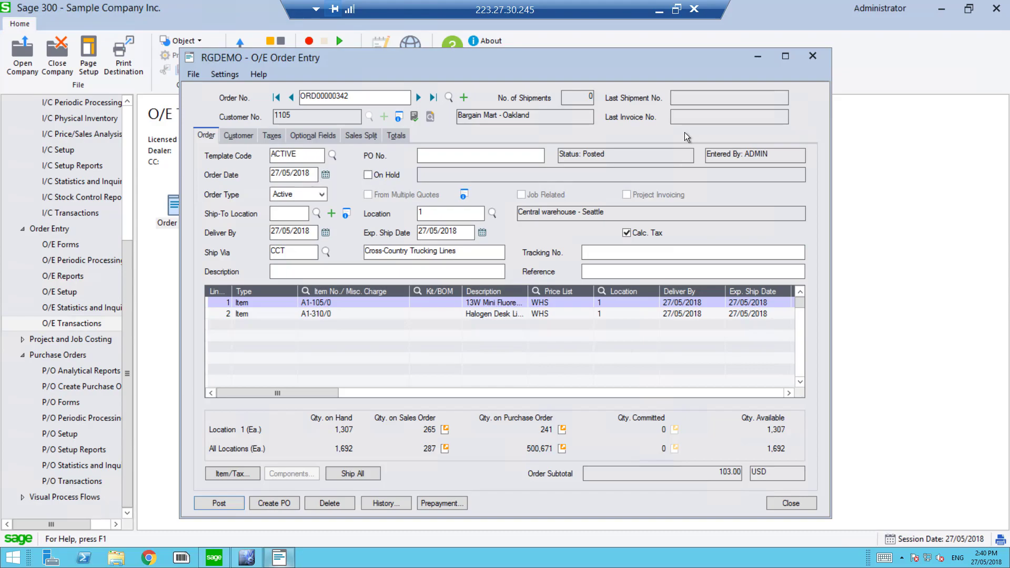
Step: Minimise the remote session and go to Sales > PickPackManager in TBO4
{"action": "left_click", "coordinate": [659, 9]}
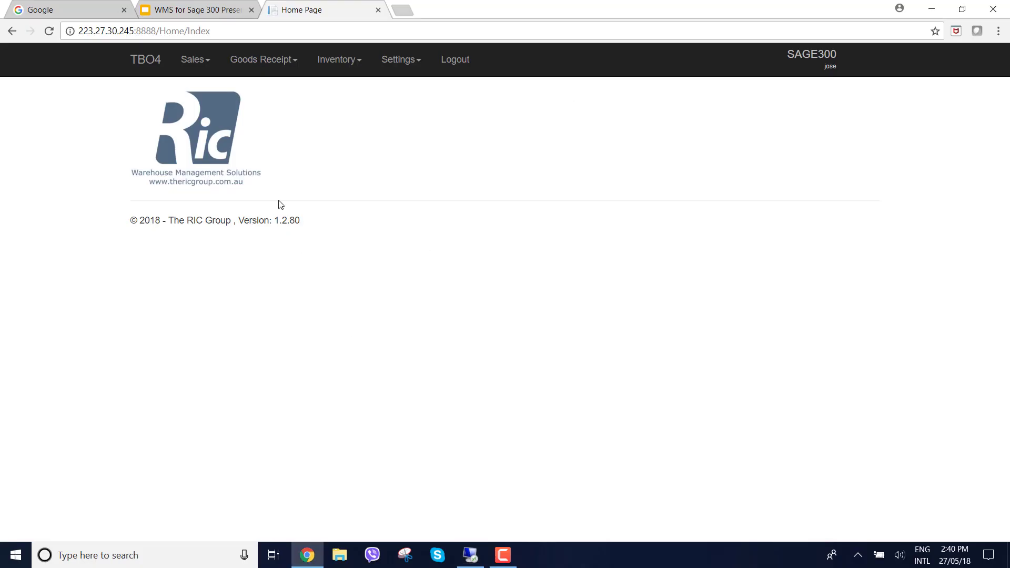
{"action": "left_click", "coordinate": [205, 66]}
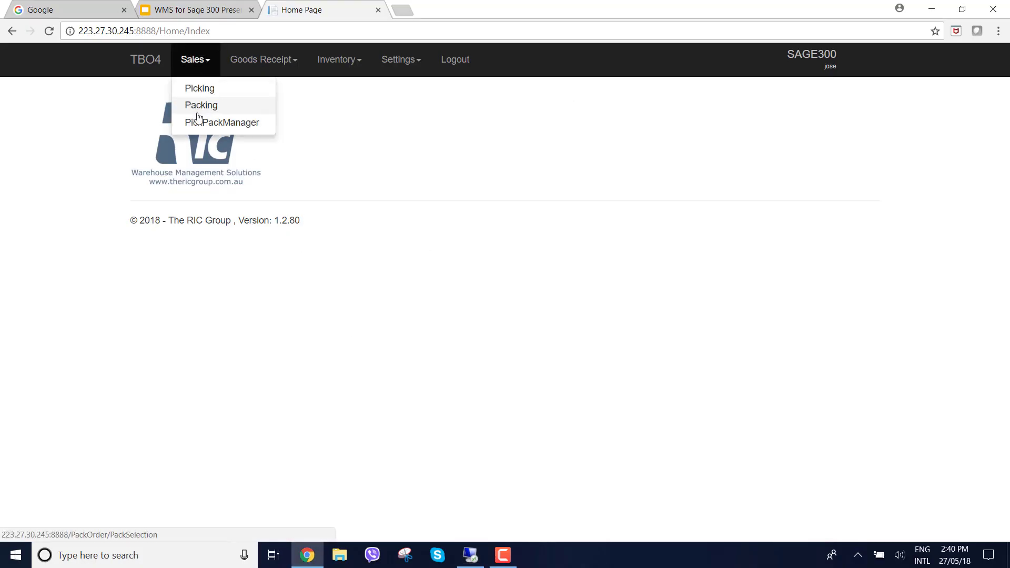
{"action": "left_click", "coordinate": [247, 122]}
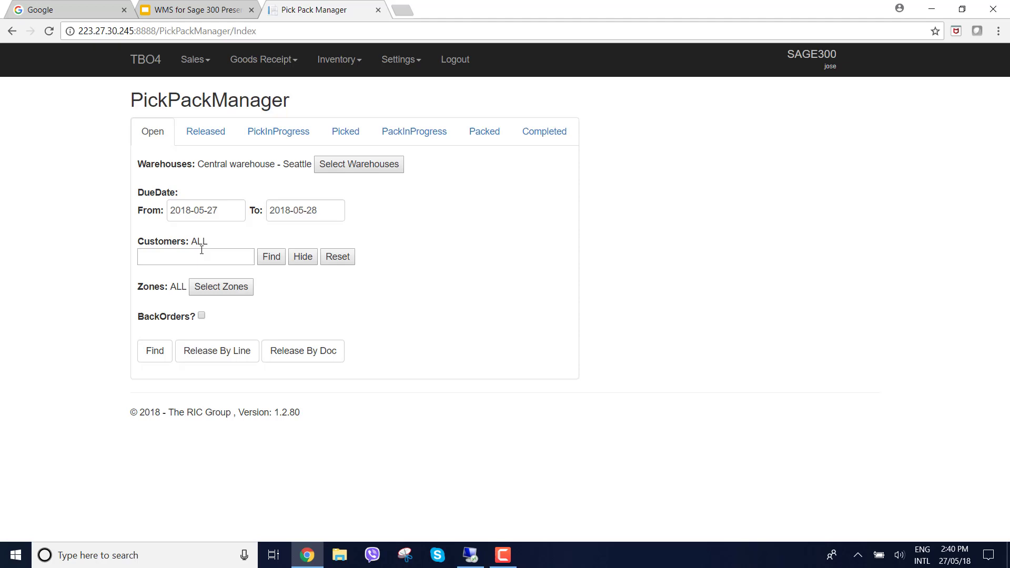
{"action": "left_click", "coordinate": [230, 212]}
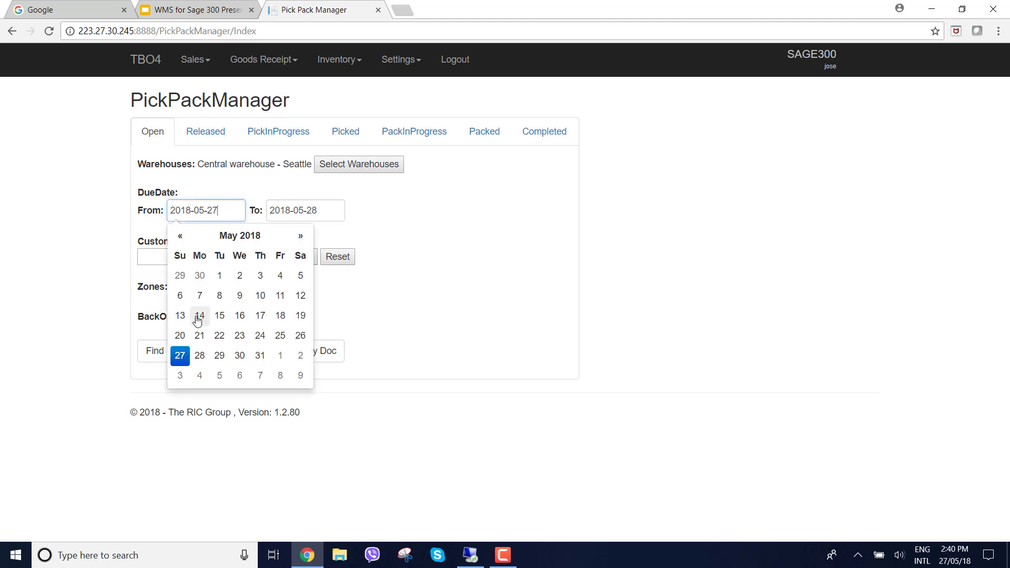
{"action": "left_click", "coordinate": [180, 355]}
{"action": "left_click", "coordinate": [329, 210]}
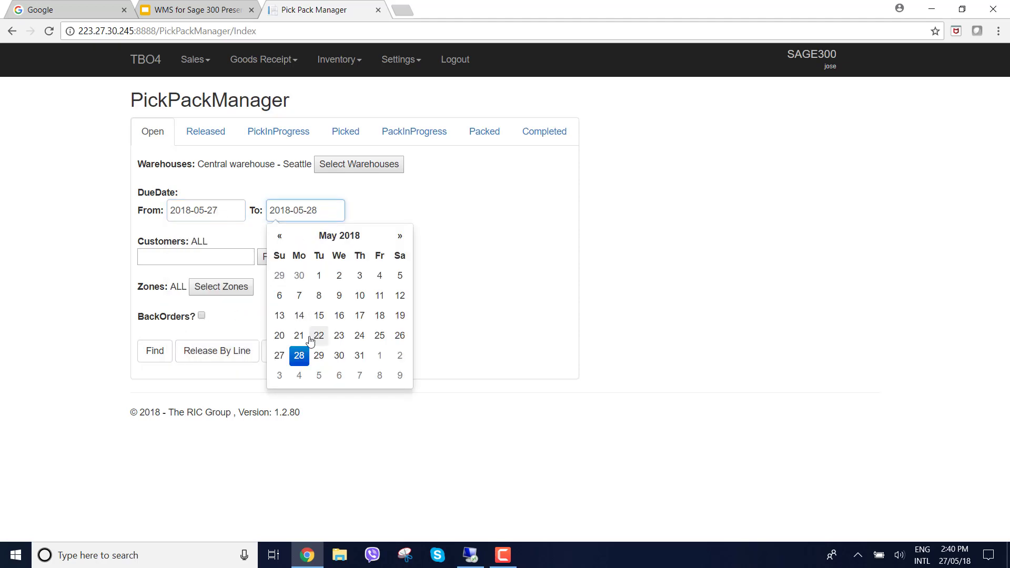
{"action": "left_click", "coordinate": [299, 355]}
{"action": "left_click", "coordinate": [164, 352]}
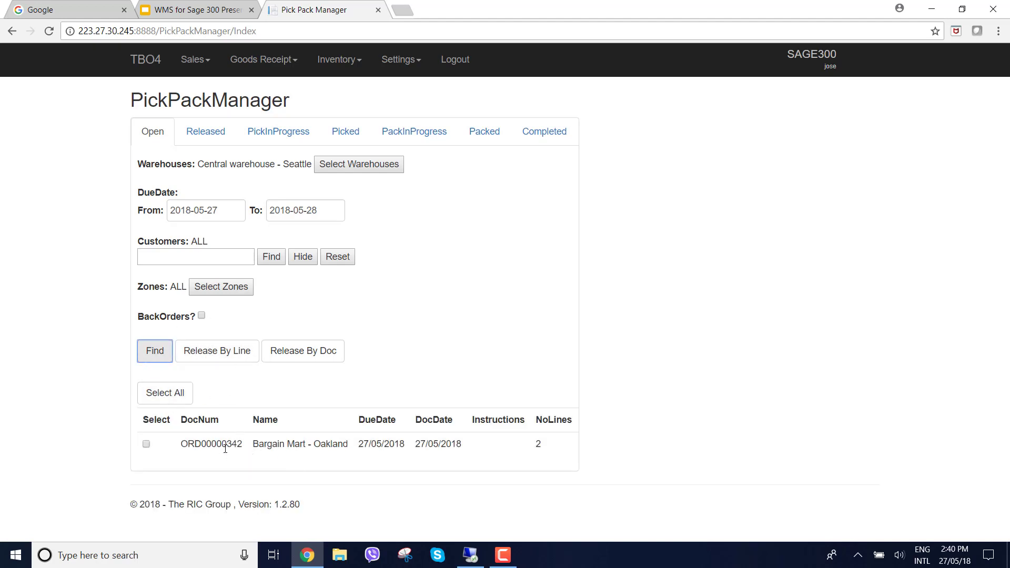
{"action": "left_click", "coordinate": [146, 445]}
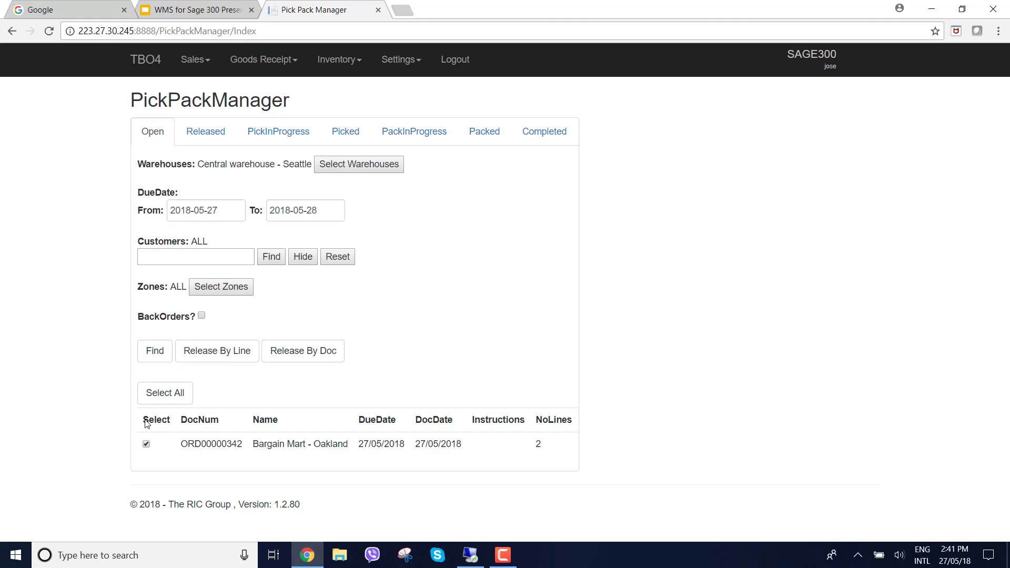
{"action": "left_click", "coordinate": [224, 360]}
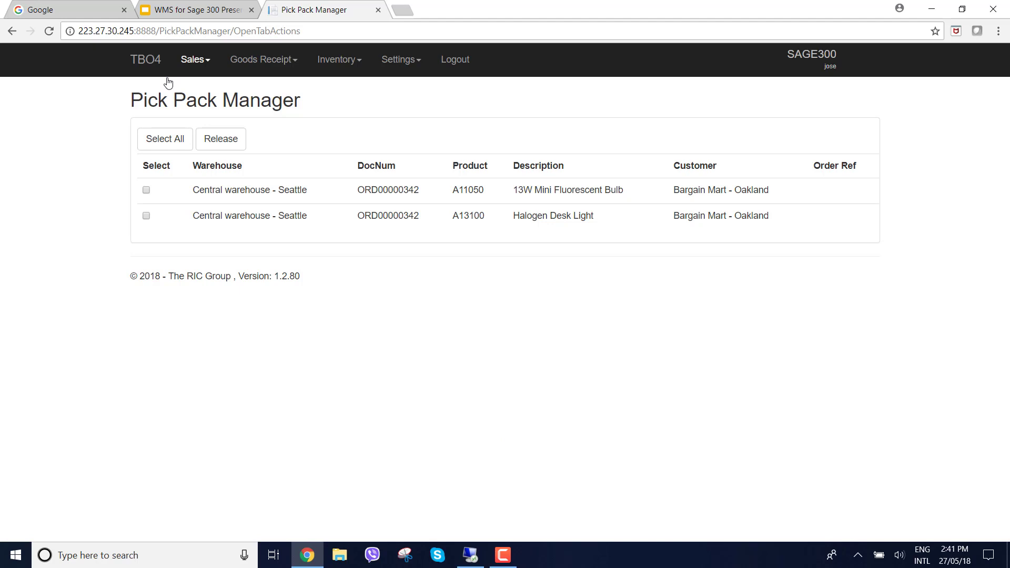
{"action": "left_click", "coordinate": [12, 31]}
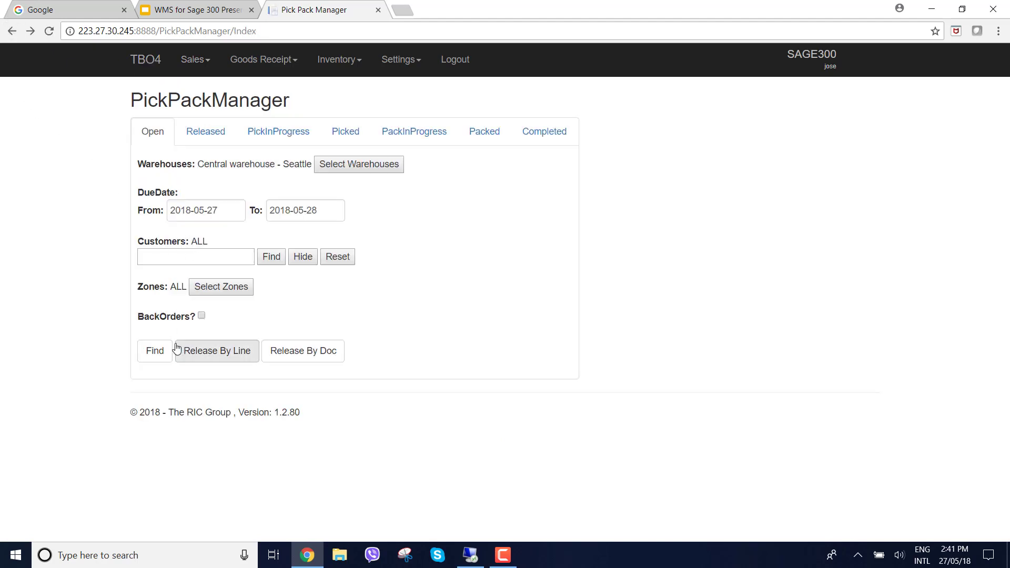
Step: Release order ORD00000342 by document and open the resulting pick 20
{"action": "left_click", "coordinate": [167, 351]}
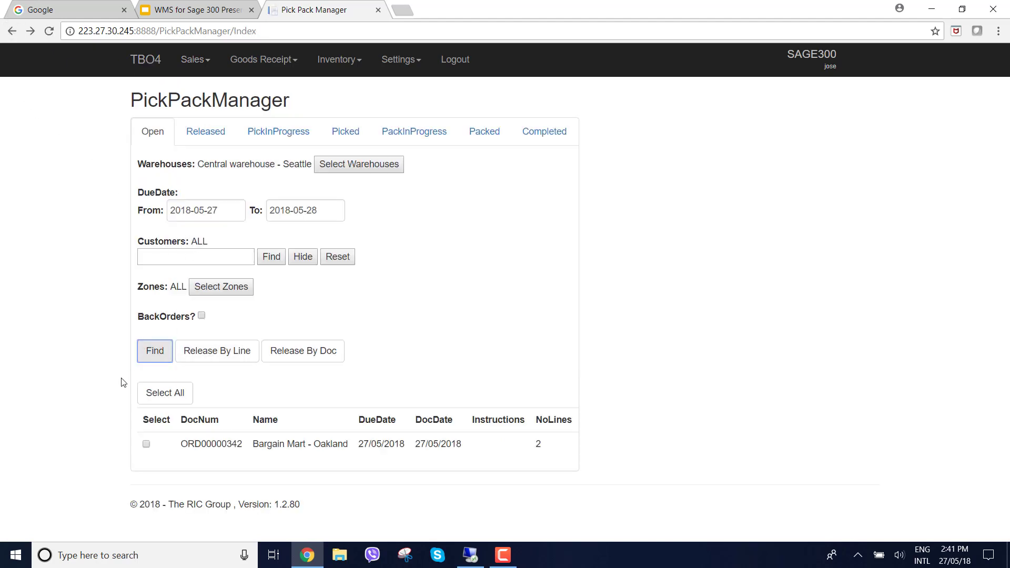
{"action": "left_click", "coordinate": [146, 445]}
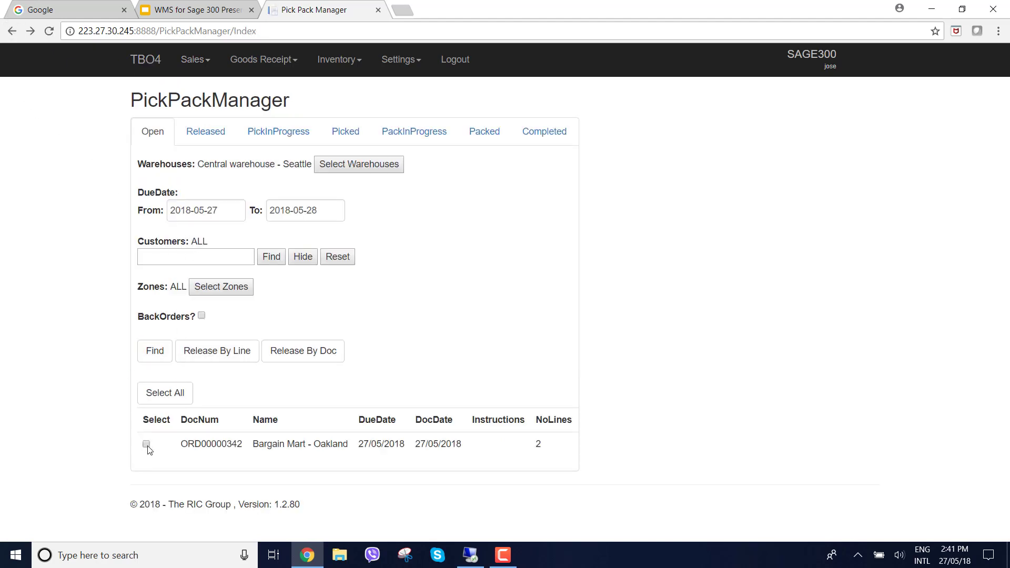
{"action": "left_click", "coordinate": [299, 364]}
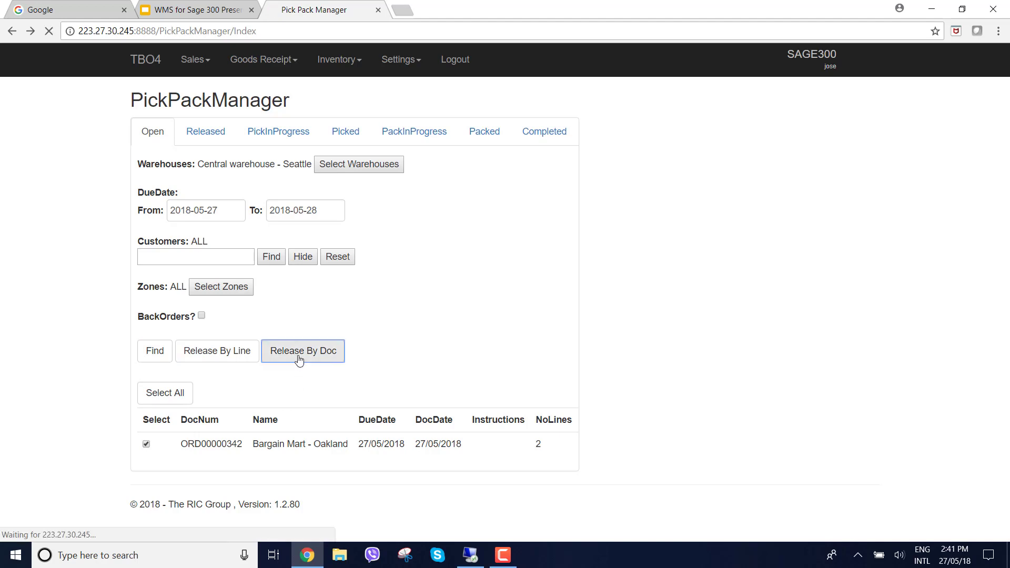
{"action": "left_click", "coordinate": [211, 141]}
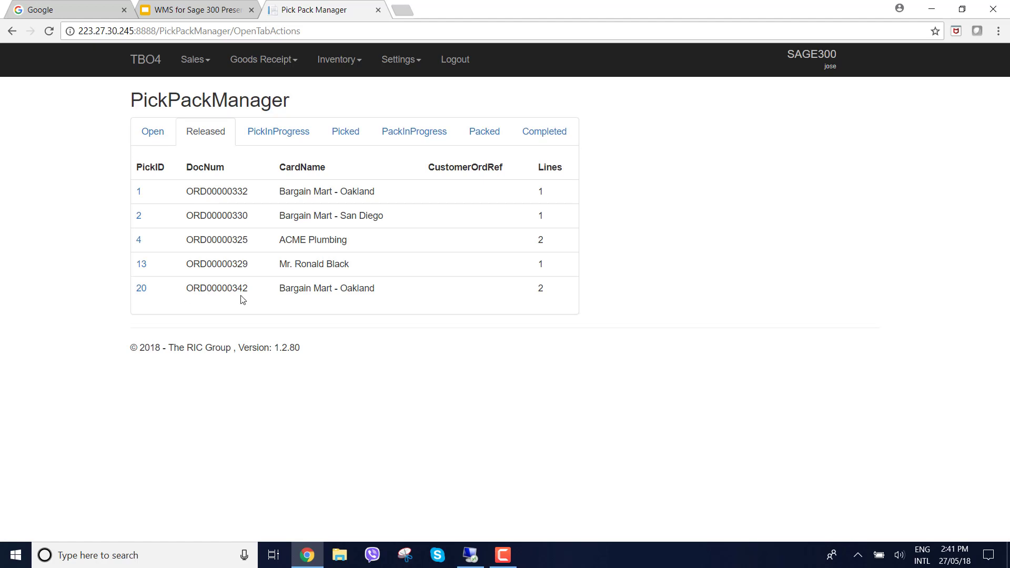
{"action": "left_click", "coordinate": [145, 294]}
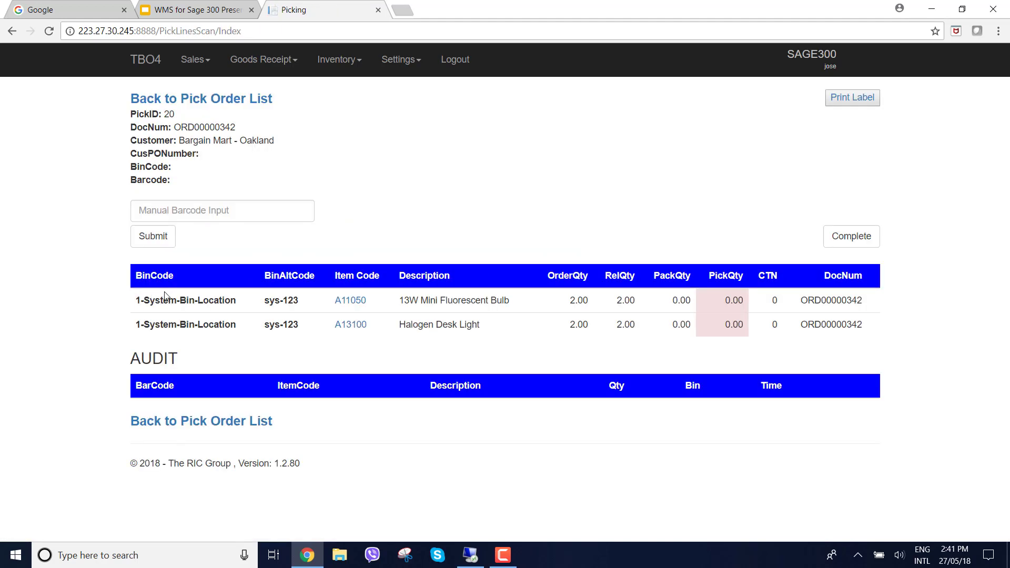
{"action": "left_click", "coordinate": [195, 60]}
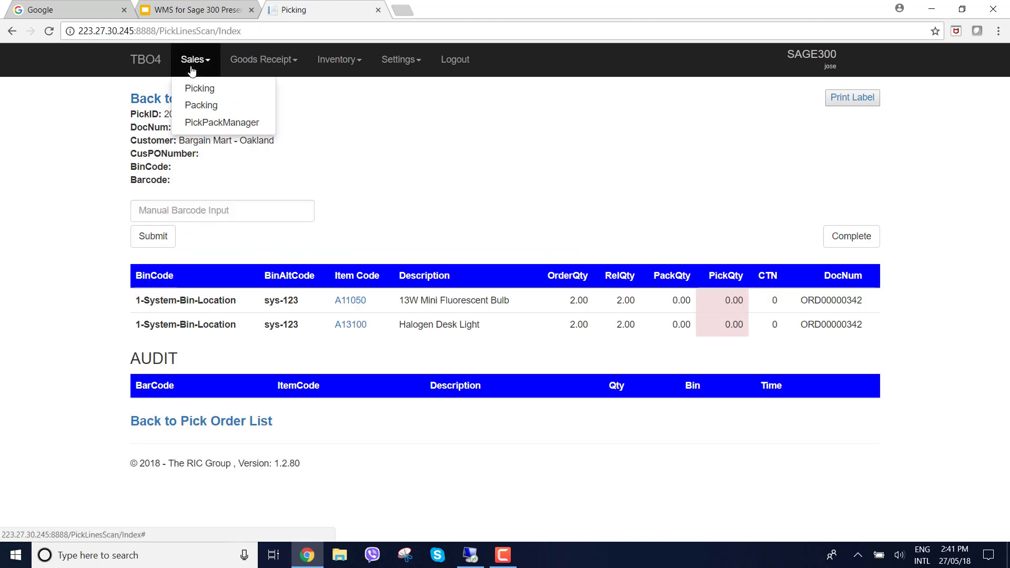
{"action": "left_click", "coordinate": [198, 90]}
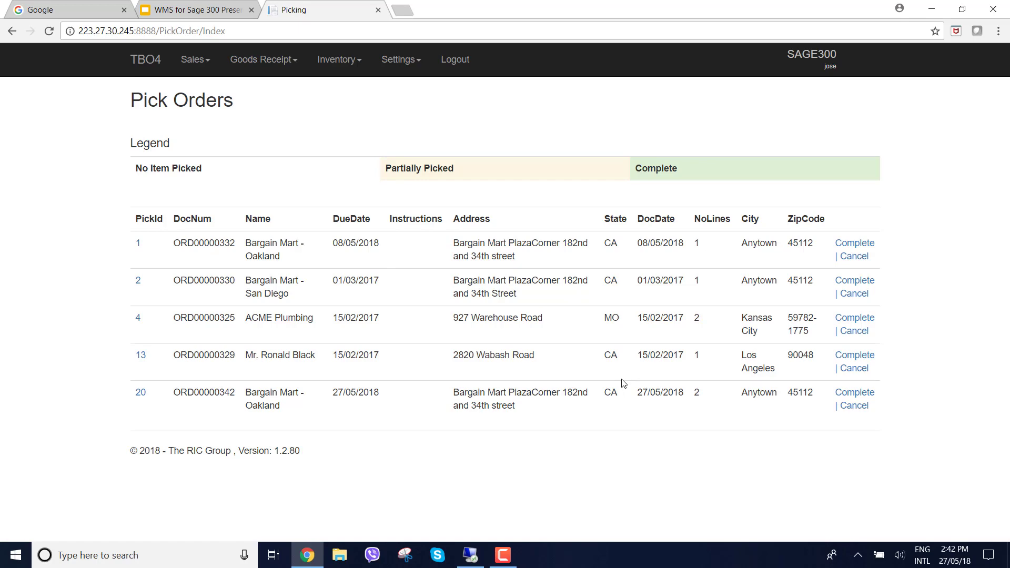
{"action": "left_click", "coordinate": [141, 394]}
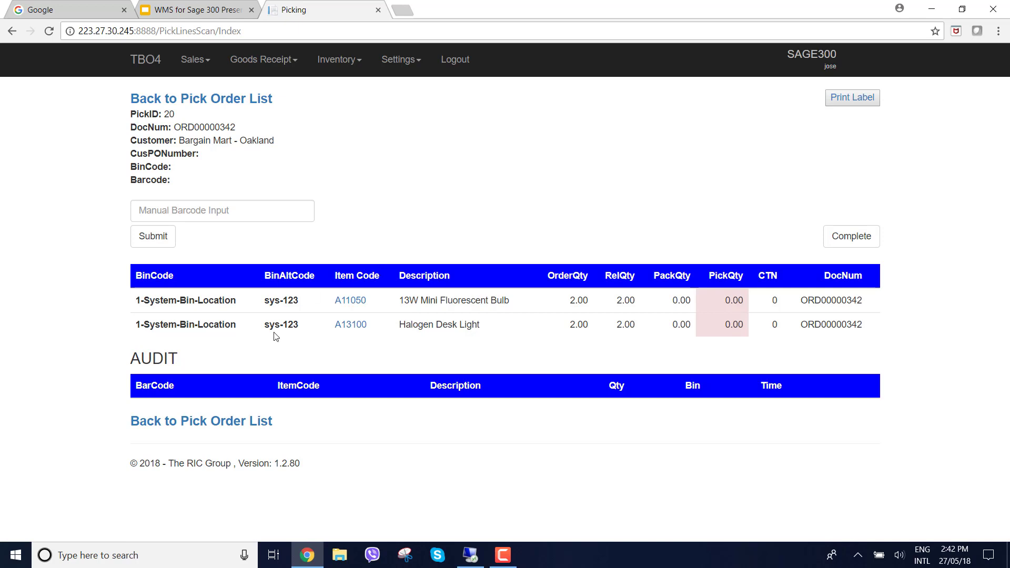
Step: Open the A11050 pick line and preview it as a Galaxy Note II in DevTools
{"action": "left_click", "coordinate": [351, 306]}
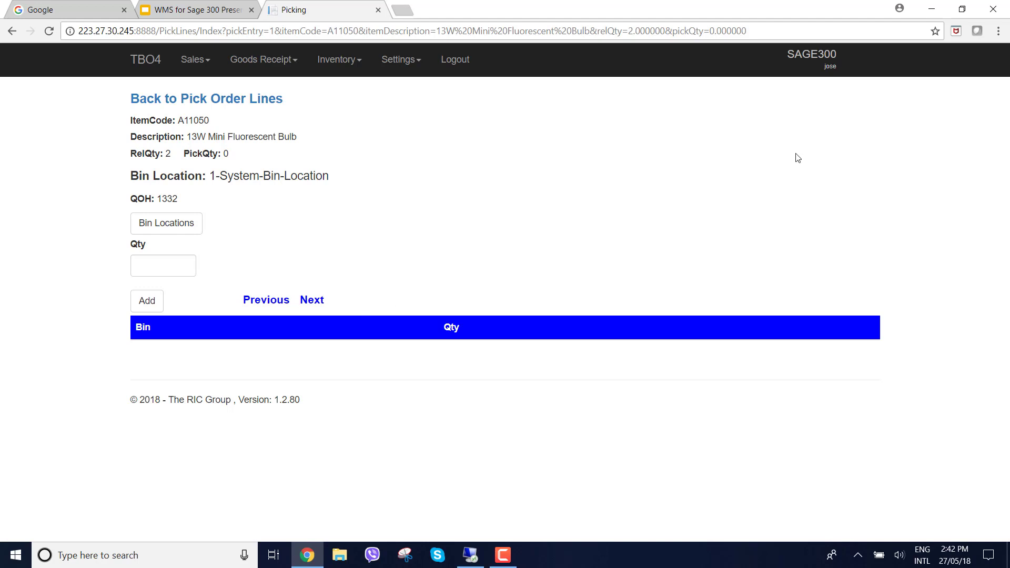
{"action": "left_click", "coordinate": [998, 31]}
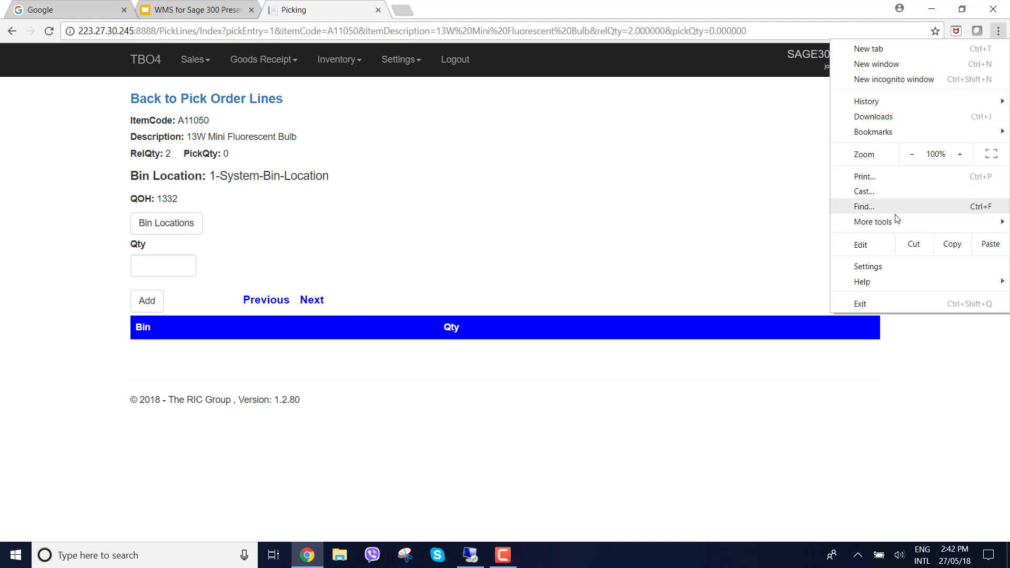
{"action": "mouse_move", "coordinate": [891, 221]}
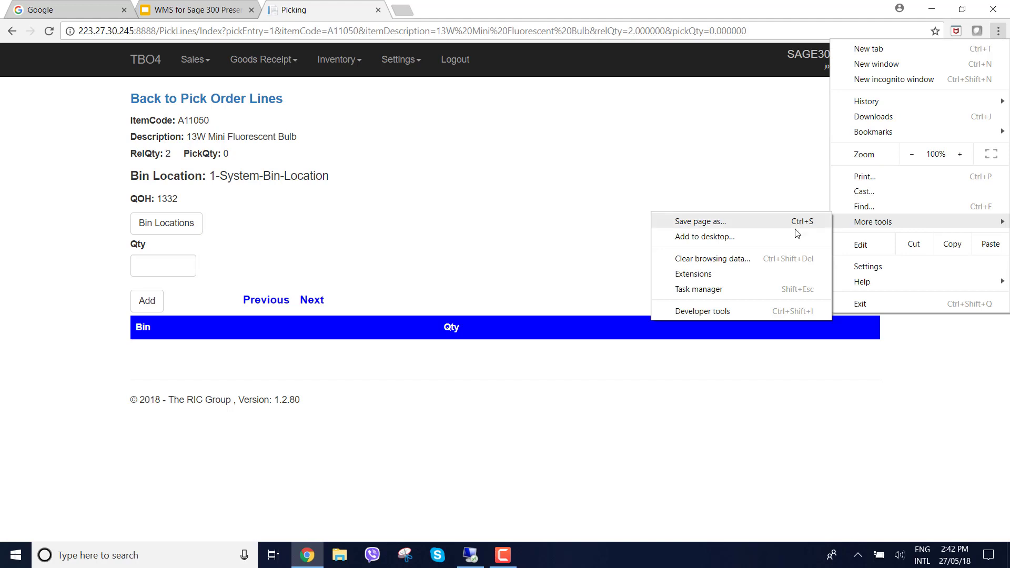
{"action": "left_click", "coordinate": [717, 311]}
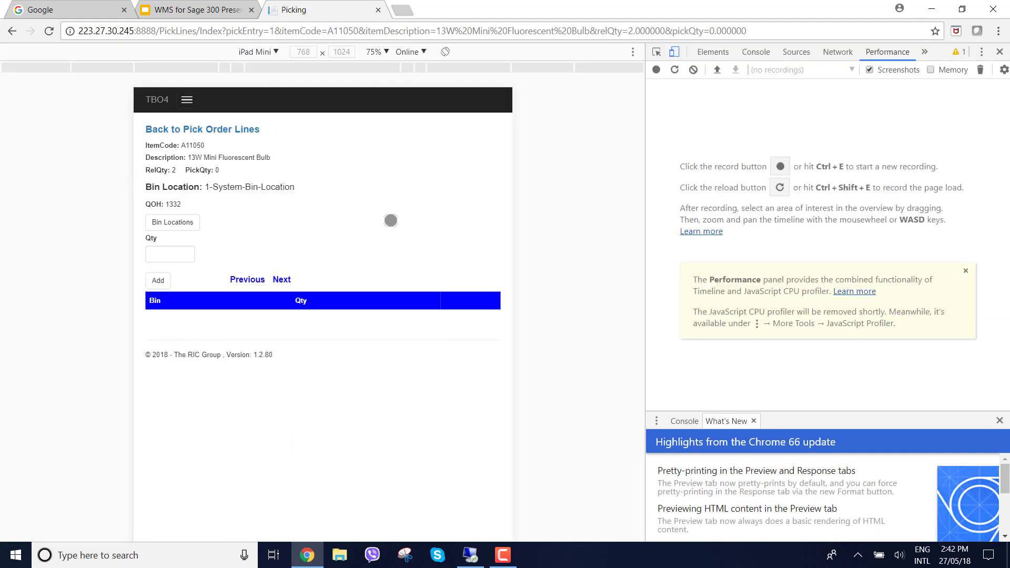
{"action": "left_click", "coordinate": [268, 52]}
{"action": "left_click", "coordinate": [265, 94]}
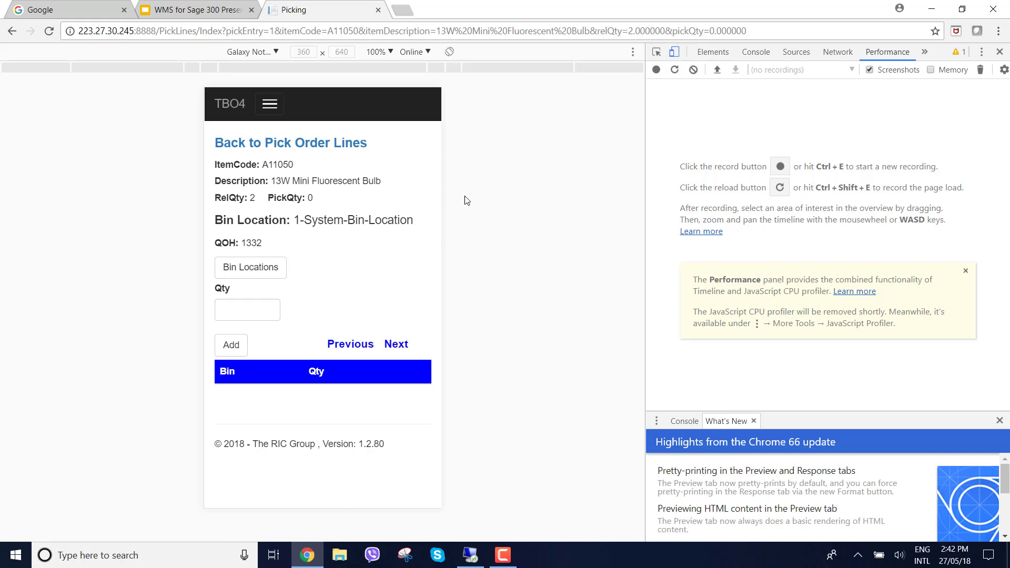
{"action": "left_click", "coordinate": [1000, 52]}
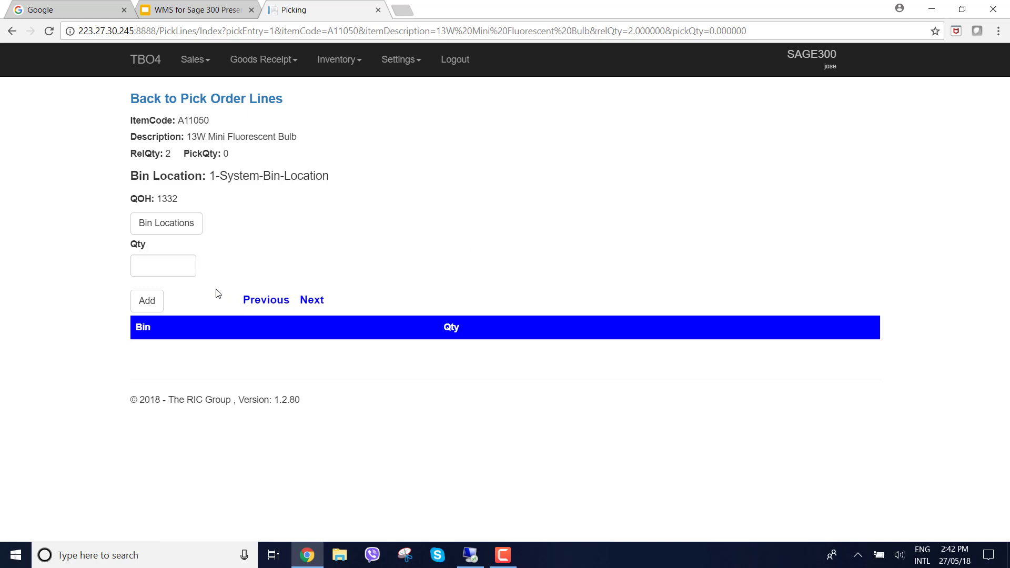
Step: Pick 2 units each of A11050 and A13100, then return to pick 20's order lines
{"action": "left_click", "coordinate": [166, 267]}
{"action": "type", "text": "2"}
{"action": "left_click", "coordinate": [159, 302]}
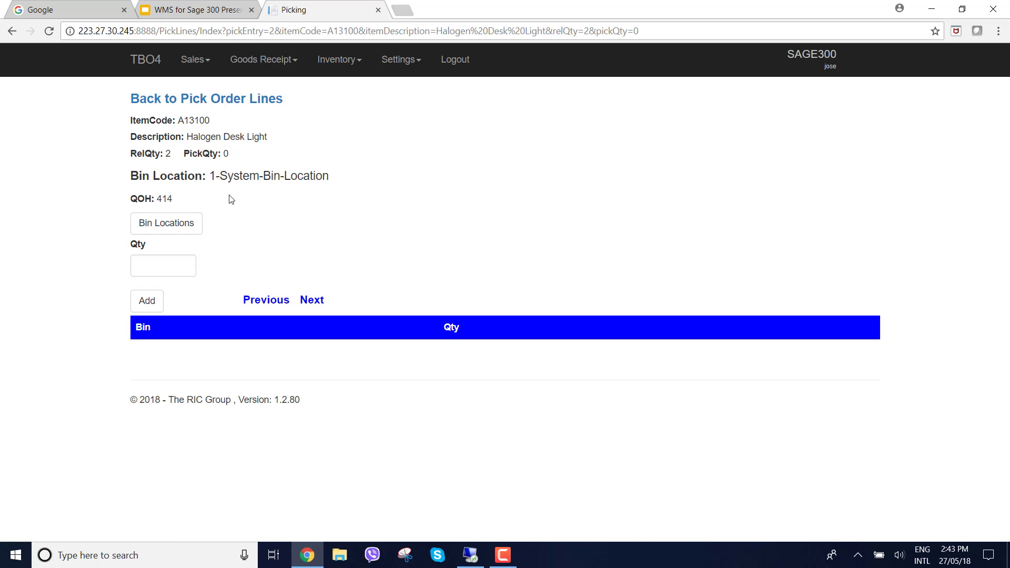
{"action": "left_click", "coordinate": [156, 230]}
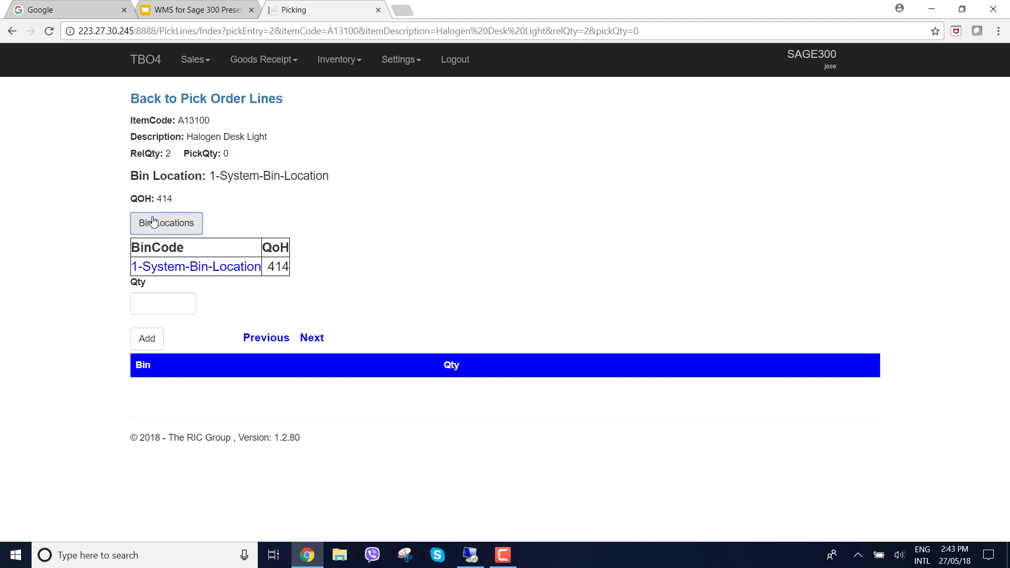
{"action": "left_click", "coordinate": [153, 221]}
{"action": "left_click", "coordinate": [168, 261]}
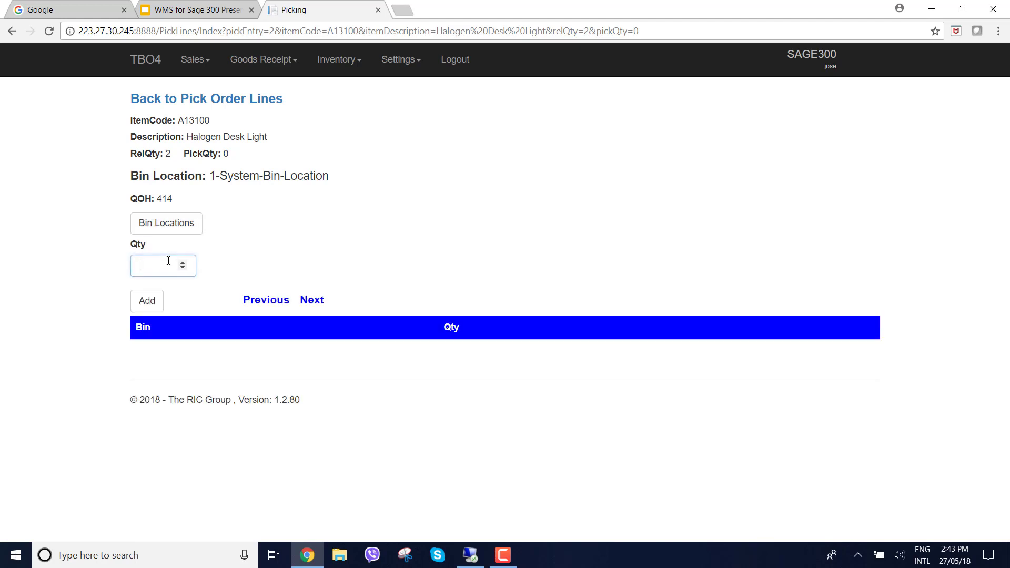
{"action": "type", "text": "2"}
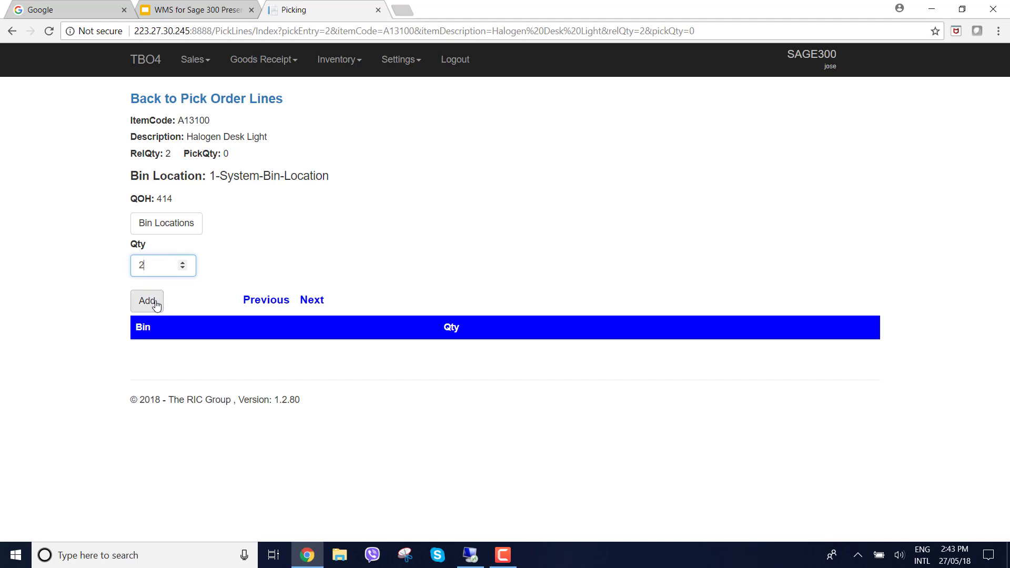
{"action": "left_click", "coordinate": [153, 308]}
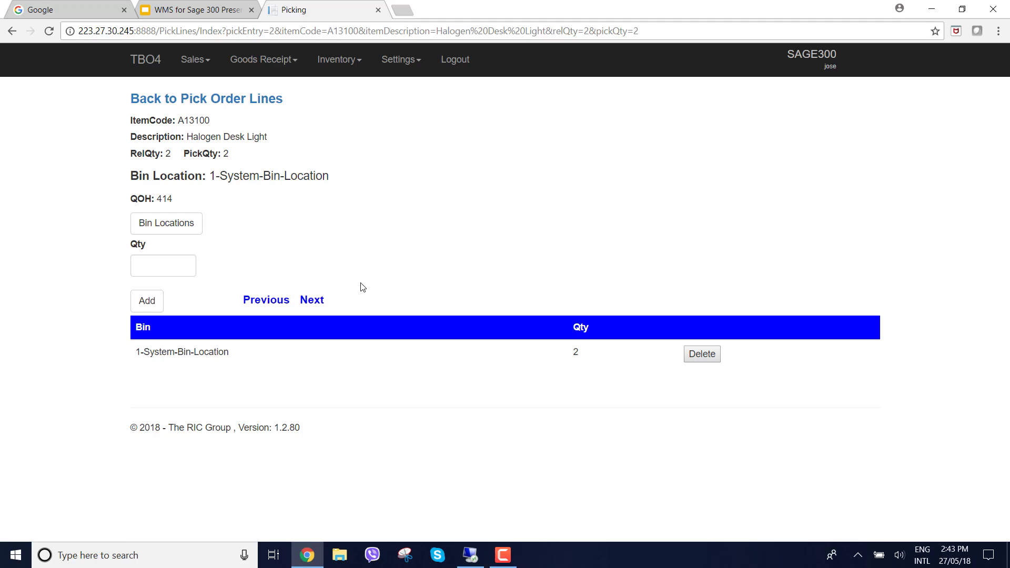
{"action": "left_click", "coordinate": [181, 102]}
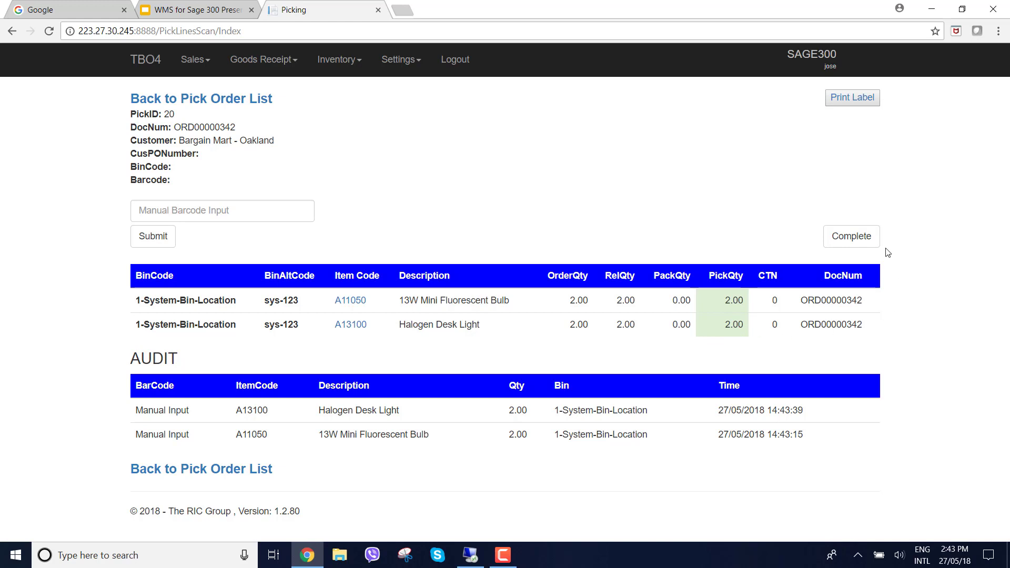
Step: Complete pick 20 from the Pick Orders list and confirm the completion
{"action": "left_click", "coordinate": [189, 105]}
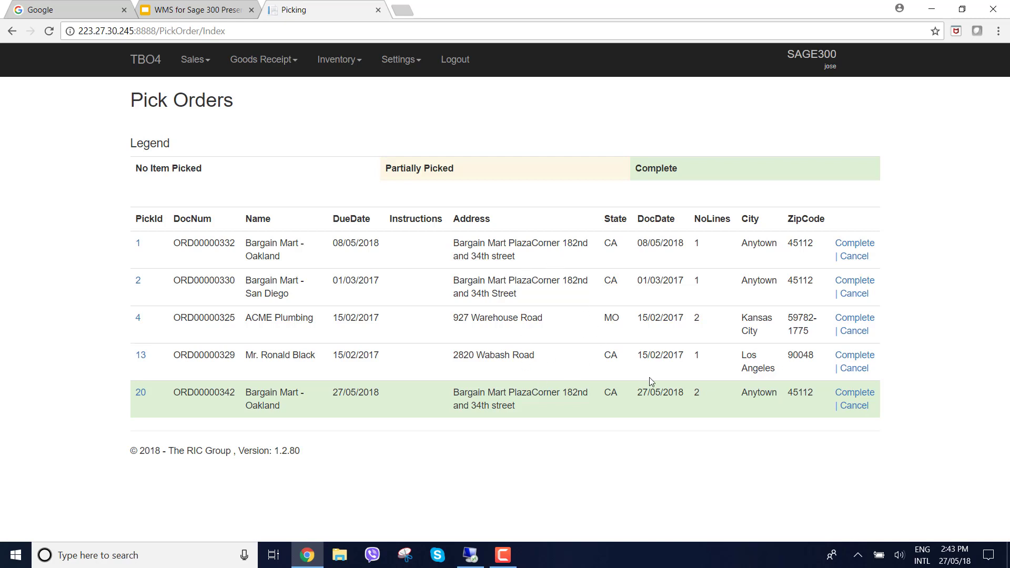
{"action": "left_click", "coordinate": [863, 397]}
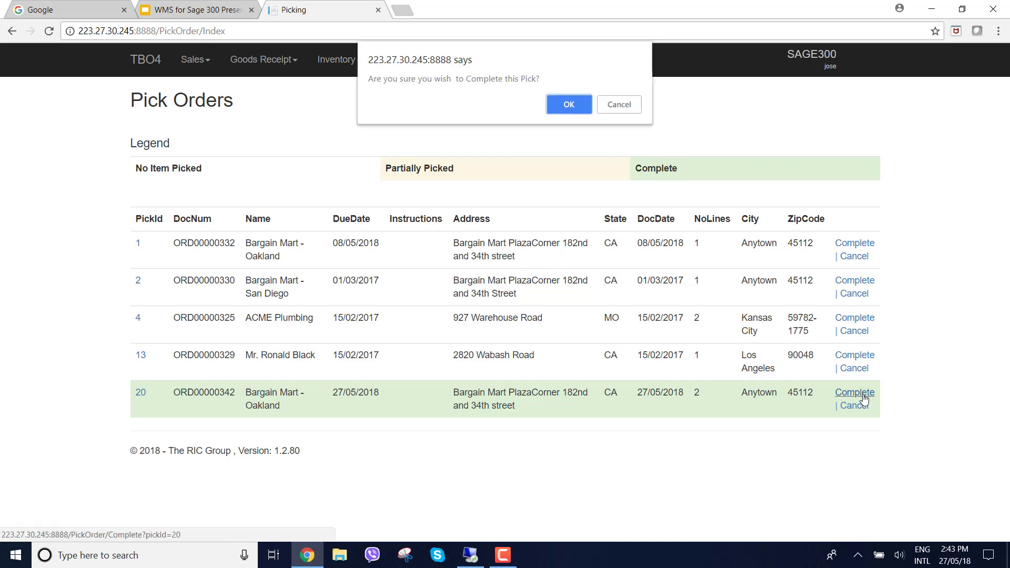
{"action": "left_click", "coordinate": [574, 104]}
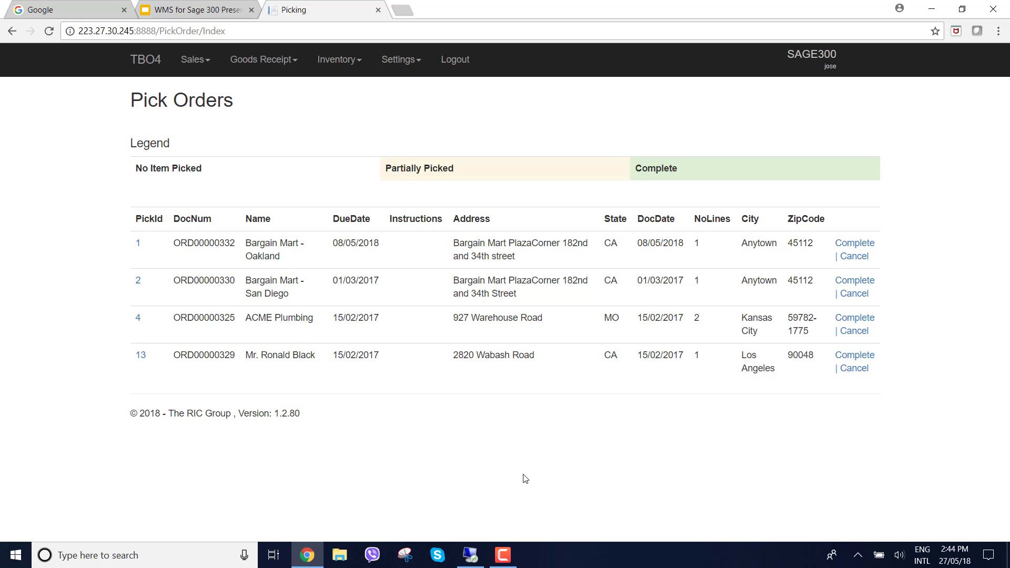
Step: Start packing pick 20 from the Sales > Packing page, creating Pack 11
{"action": "left_click", "coordinate": [194, 60]}
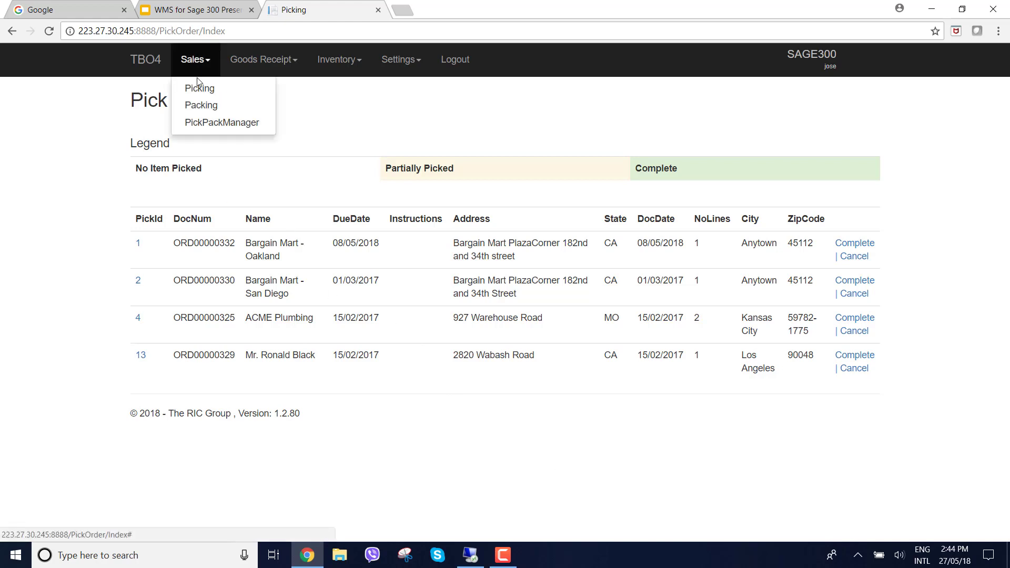
{"action": "left_click", "coordinate": [196, 103]}
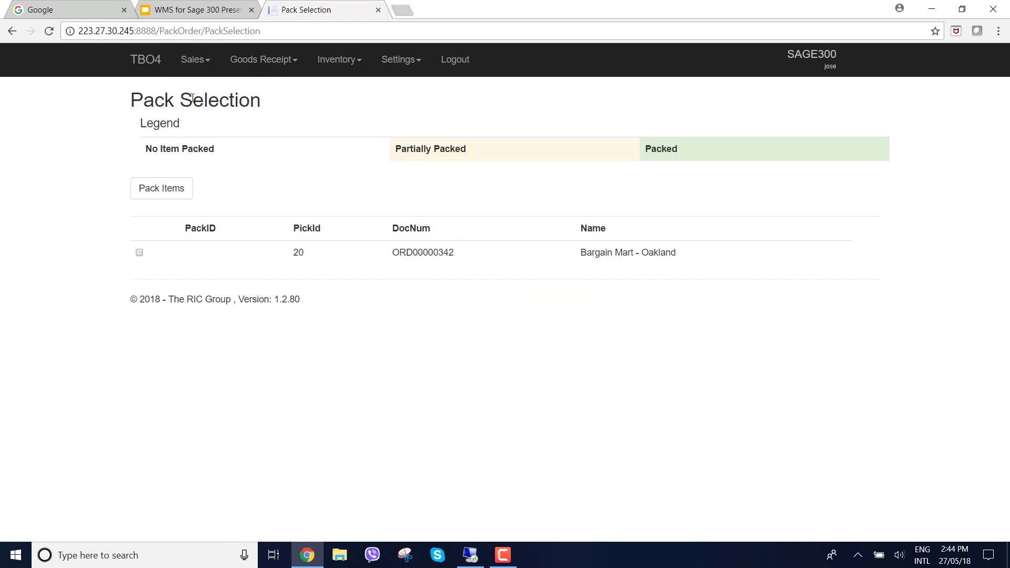
{"action": "left_click", "coordinate": [139, 253]}
{"action": "left_click", "coordinate": [146, 197]}
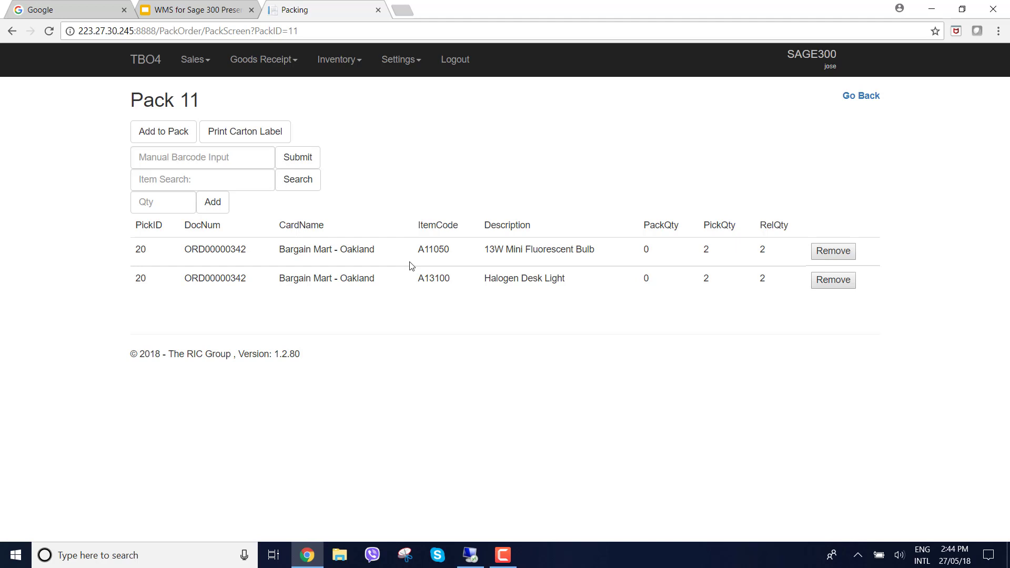
Step: Find item A11050, the 13W Mini Fluorescent Bulb, and pack quantity 2 into Pack 11
{"action": "left_click_drag", "start_coordinate": [436, 249], "coordinate": [452, 253]}
{"action": "key", "text": "ctrl+c"}
{"action": "left_click", "coordinate": [203, 180]}
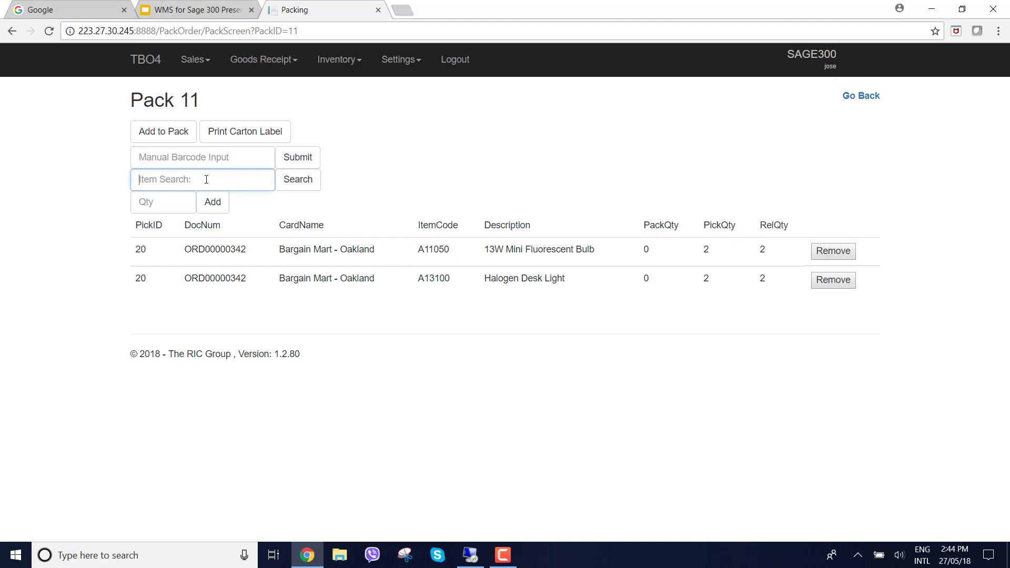
{"action": "key", "text": "ctrl+v"}
{"action": "left_click", "coordinate": [287, 190]}
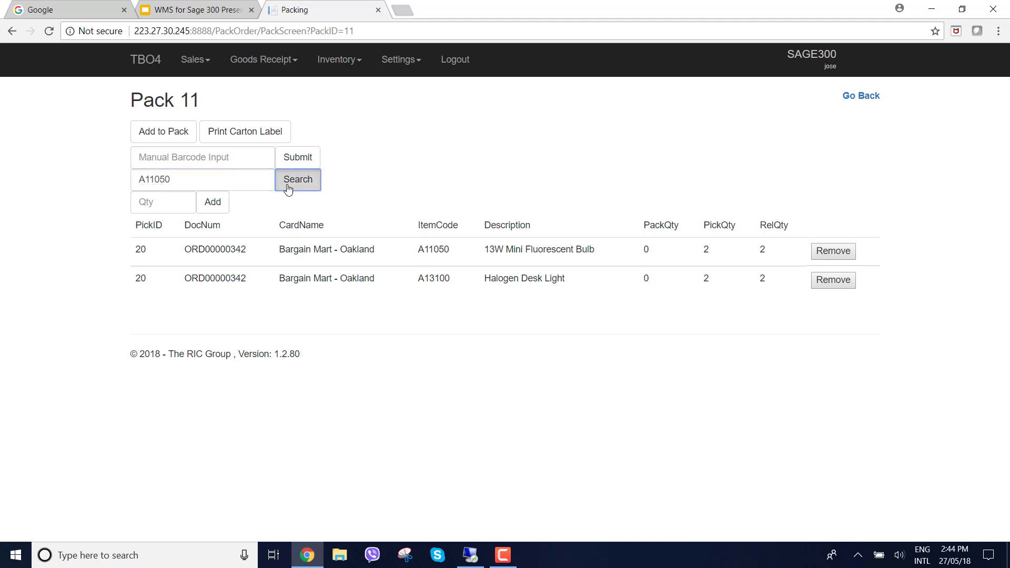
{"action": "left_click", "coordinate": [503, 556]}
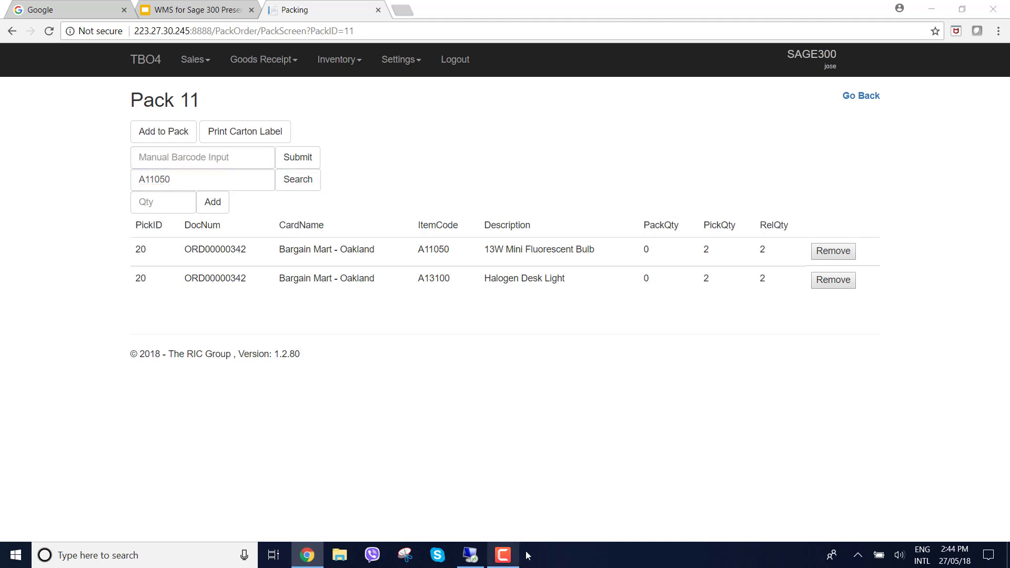
{"action": "left_click", "coordinate": [957, 517]}
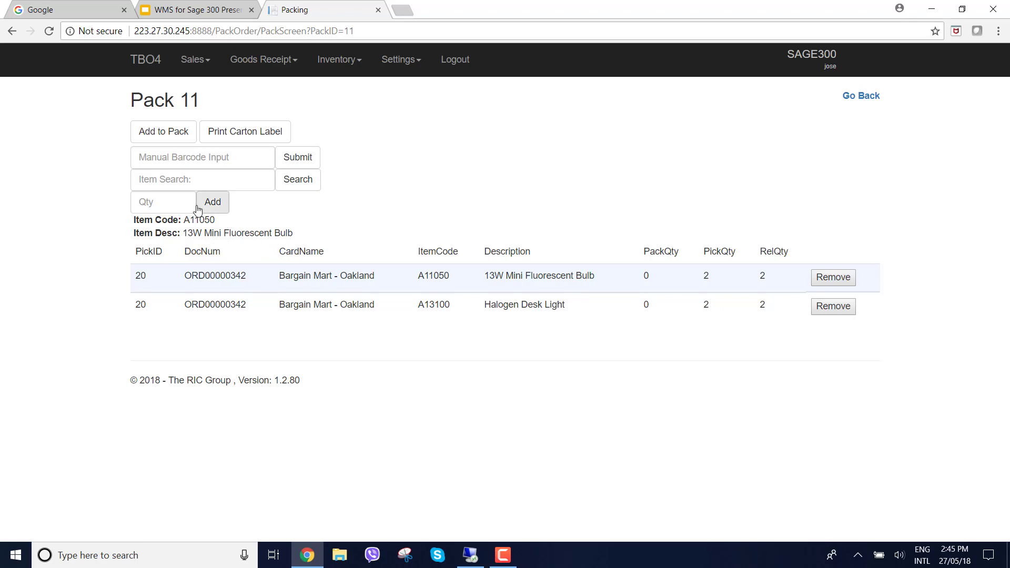
{"action": "left_click", "coordinate": [177, 204]}
{"action": "type", "text": "2"}
{"action": "left_click", "coordinate": [208, 216]}
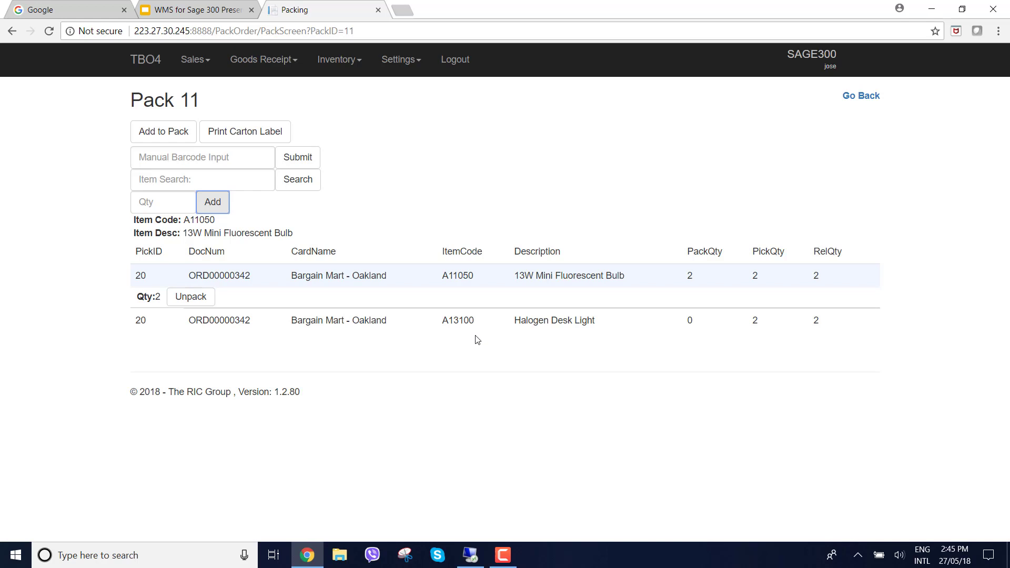
Step: Pack 2 of A13100, the Halogen Desk Light, then complete Pack 11
{"action": "left_click_drag", "start_coordinate": [476, 321], "coordinate": [443, 320]}
{"action": "key", "text": "ctrl+c"}
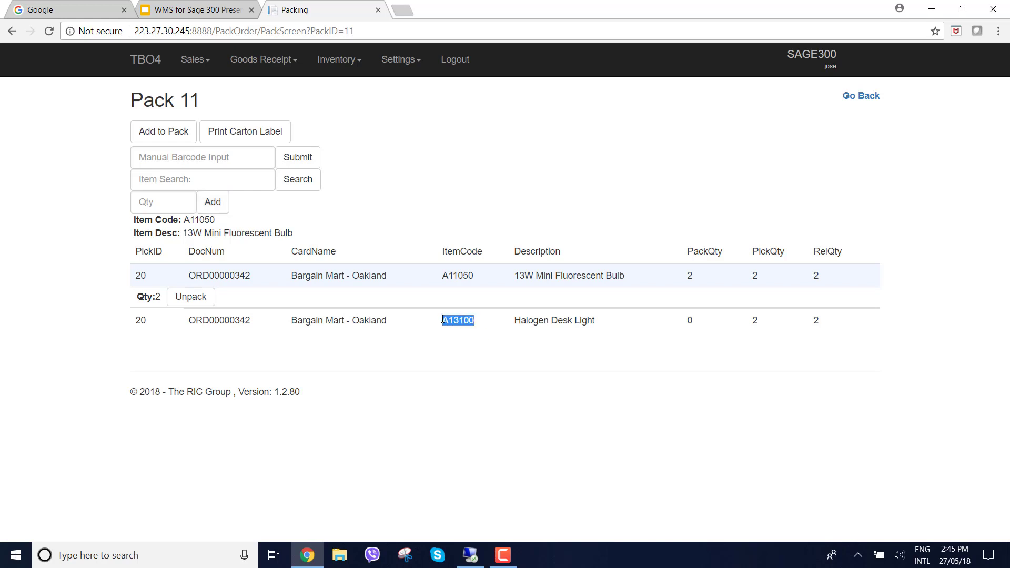
{"action": "left_click", "coordinate": [188, 181]}
{"action": "key", "text": "ctrl+v"}
{"action": "left_click", "coordinate": [290, 183]}
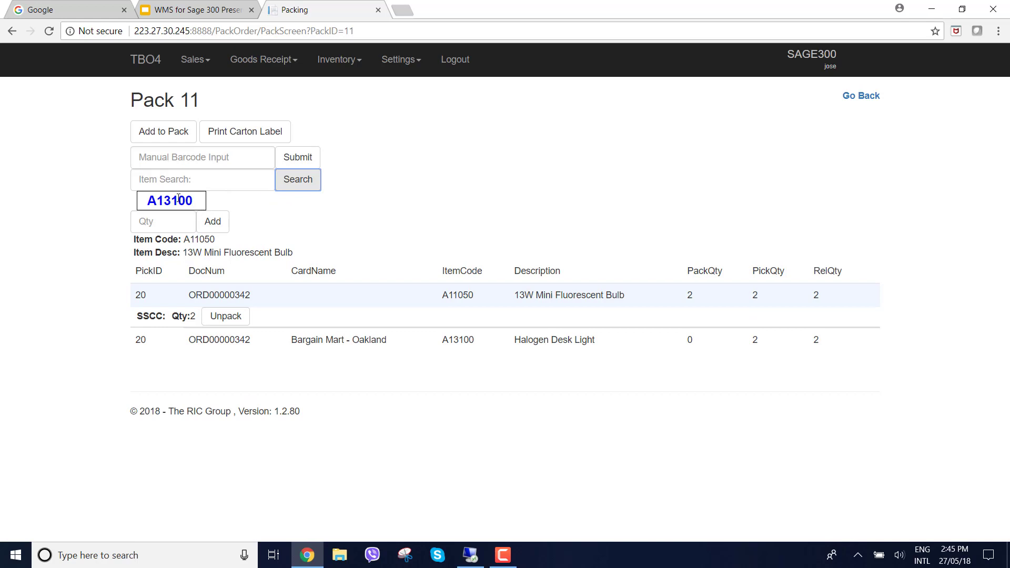
{"action": "left_click", "coordinate": [181, 201]}
{"action": "left_click", "coordinate": [183, 200]}
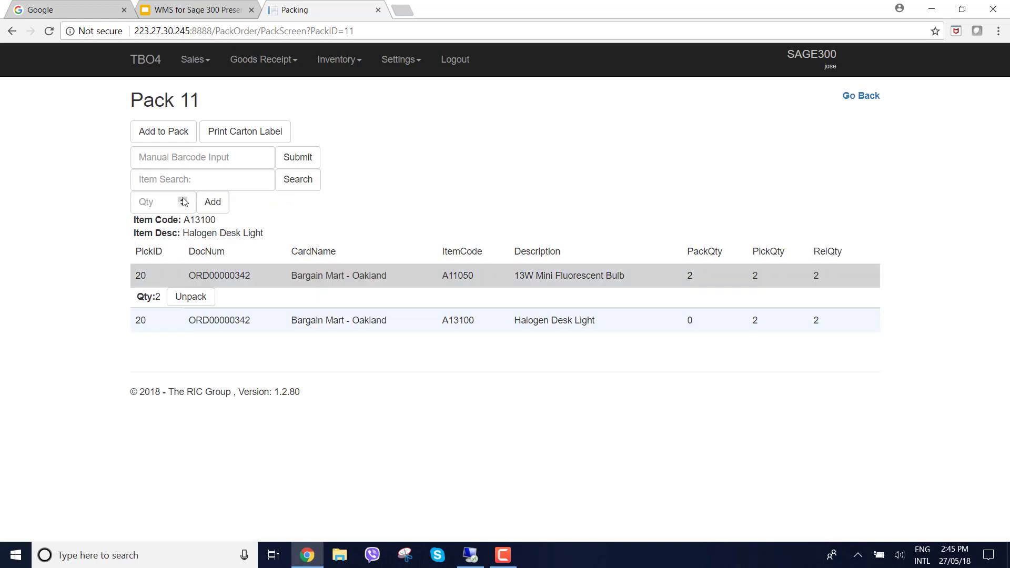
{"action": "left_click", "coordinate": [159, 204]}
{"action": "type", "text": "2"}
{"action": "left_click", "coordinate": [206, 213]}
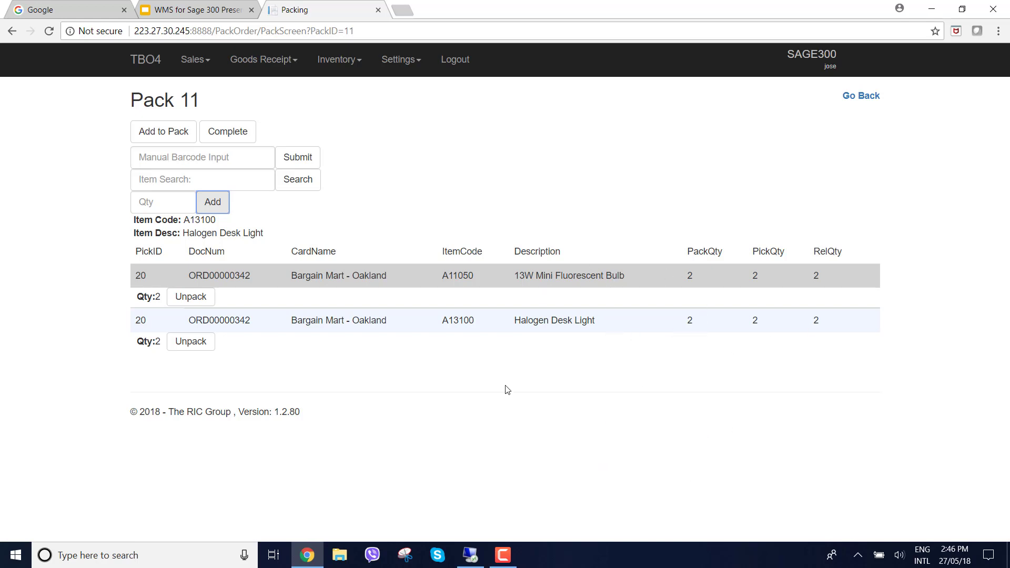
{"action": "left_click", "coordinate": [230, 140]}
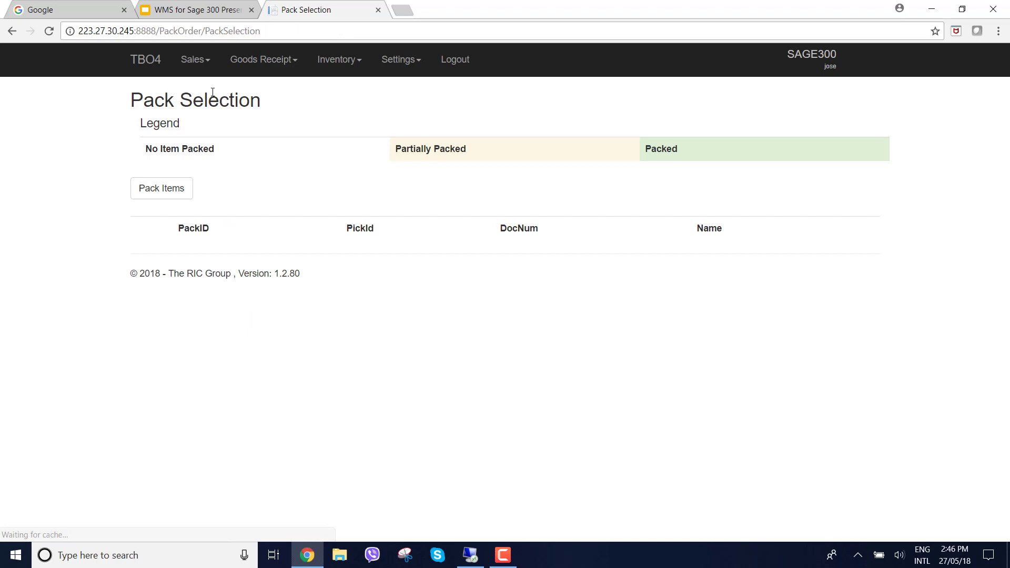
Step: In PickPackManager, check the Packed, Picked, Released and Completed tabs for pick 20 and shipment SH000000301
{"action": "left_click", "coordinate": [196, 59]}
{"action": "left_click", "coordinate": [206, 122]}
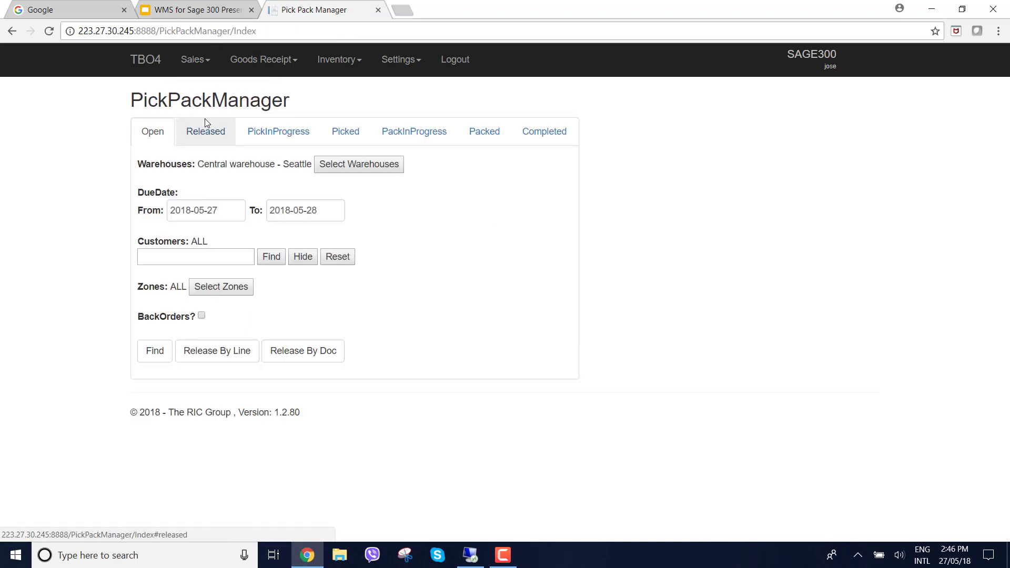
{"action": "left_click", "coordinate": [482, 146]}
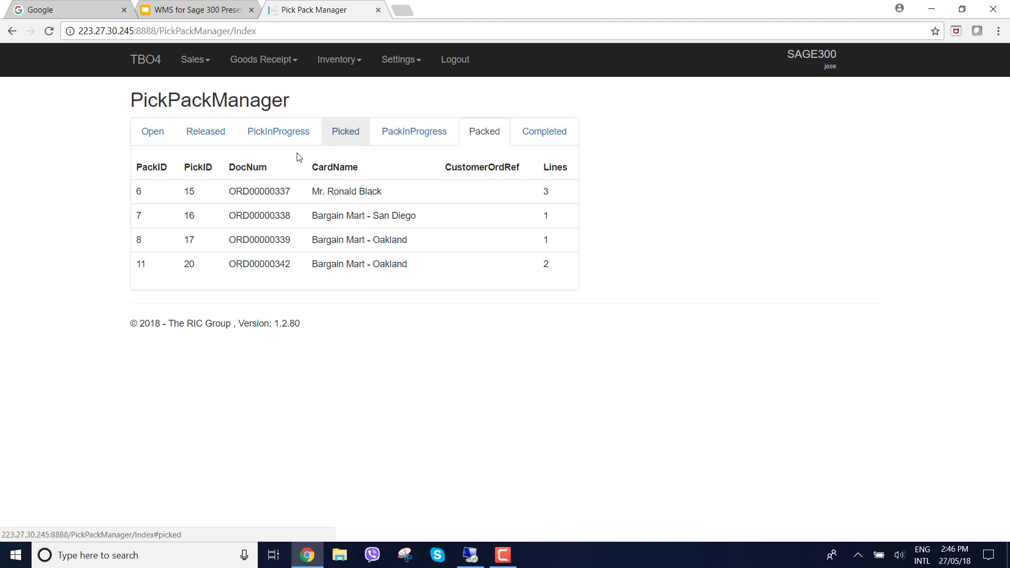
{"action": "left_click", "coordinate": [359, 138]}
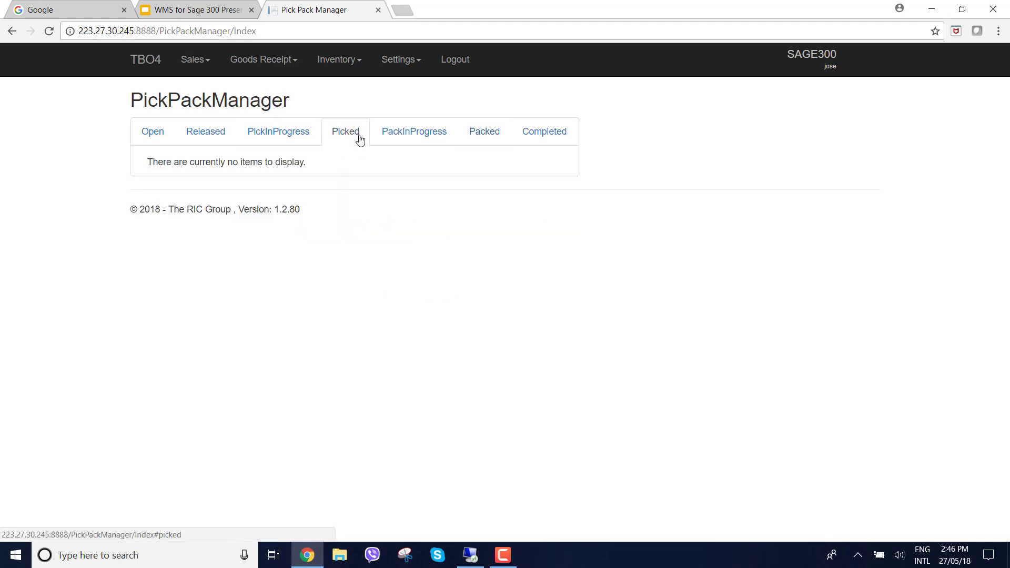
{"action": "left_click", "coordinate": [393, 136]}
{"action": "left_click", "coordinate": [210, 145]}
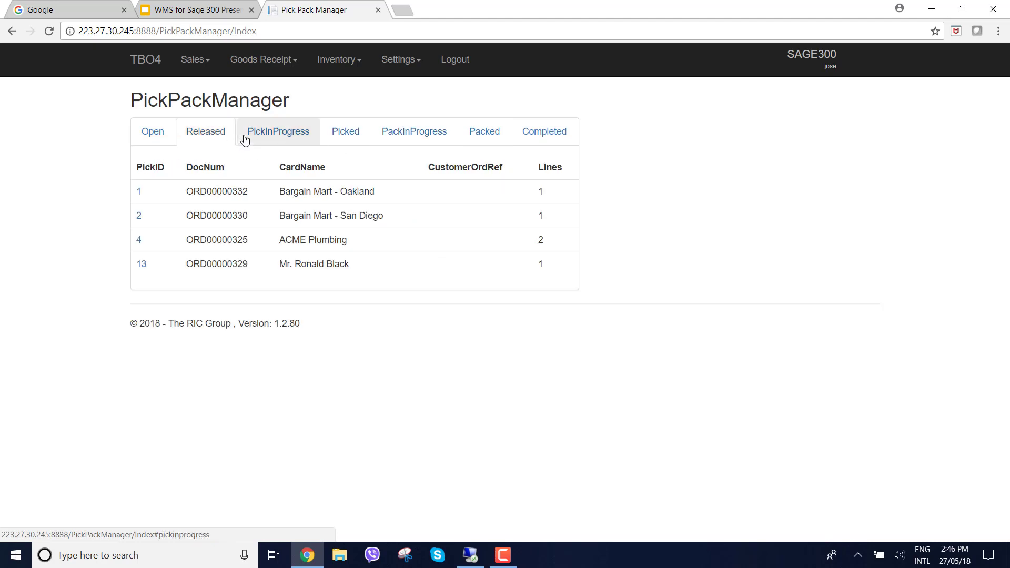
{"action": "left_click", "coordinate": [253, 135]}
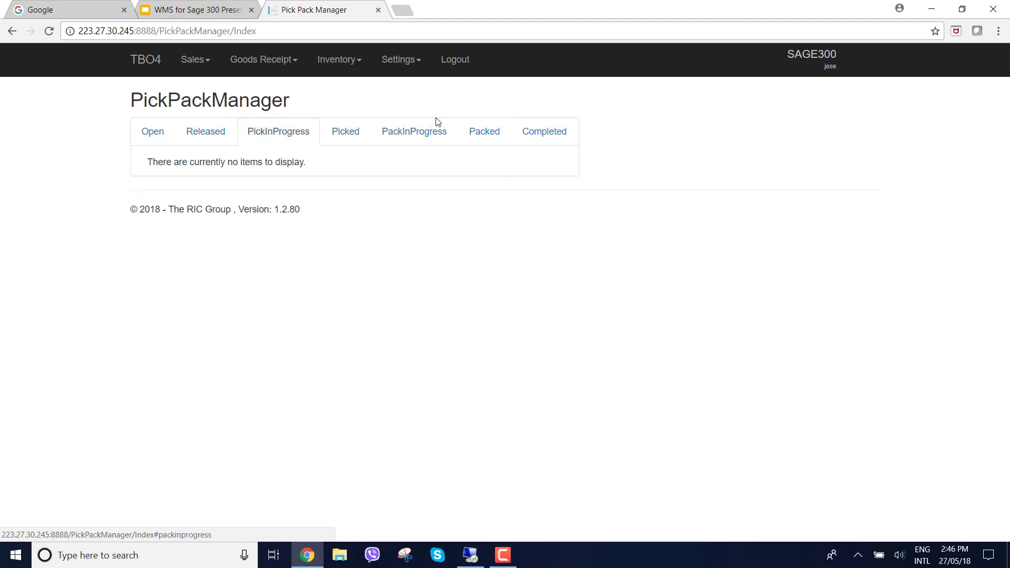
{"action": "left_click", "coordinate": [478, 139]}
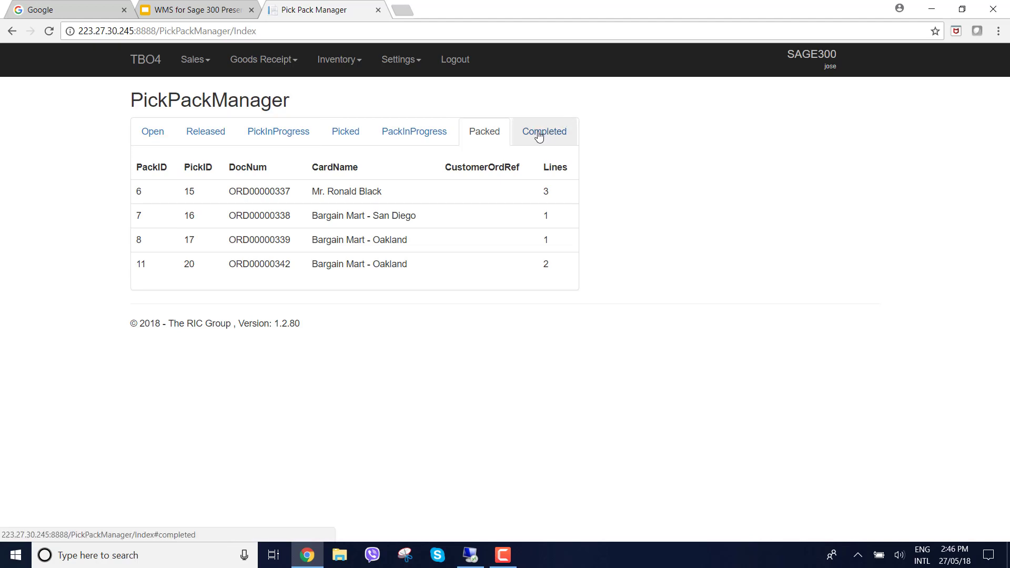
{"action": "left_click", "coordinate": [536, 138]}
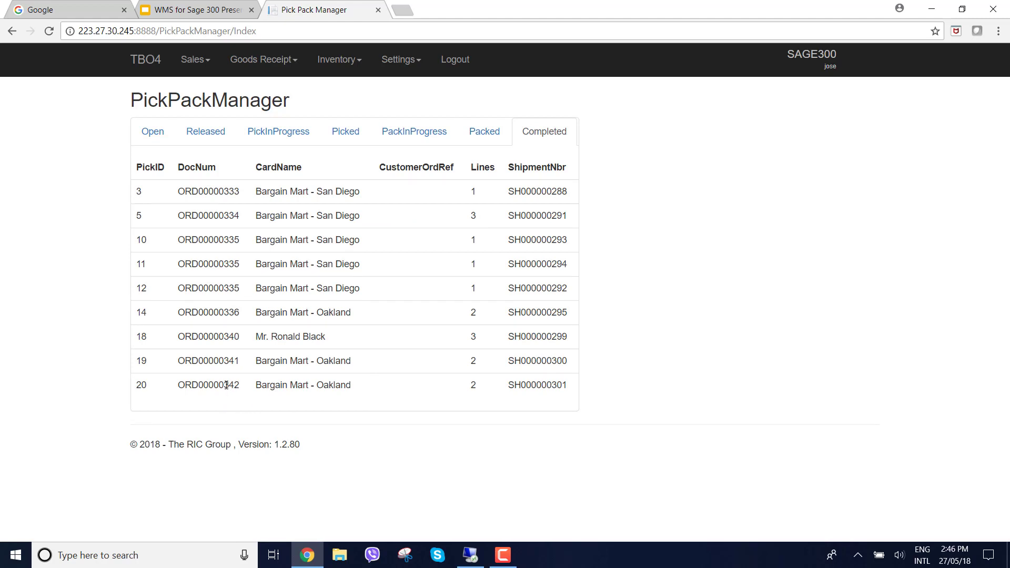
{"action": "left_click", "coordinate": [258, 387]}
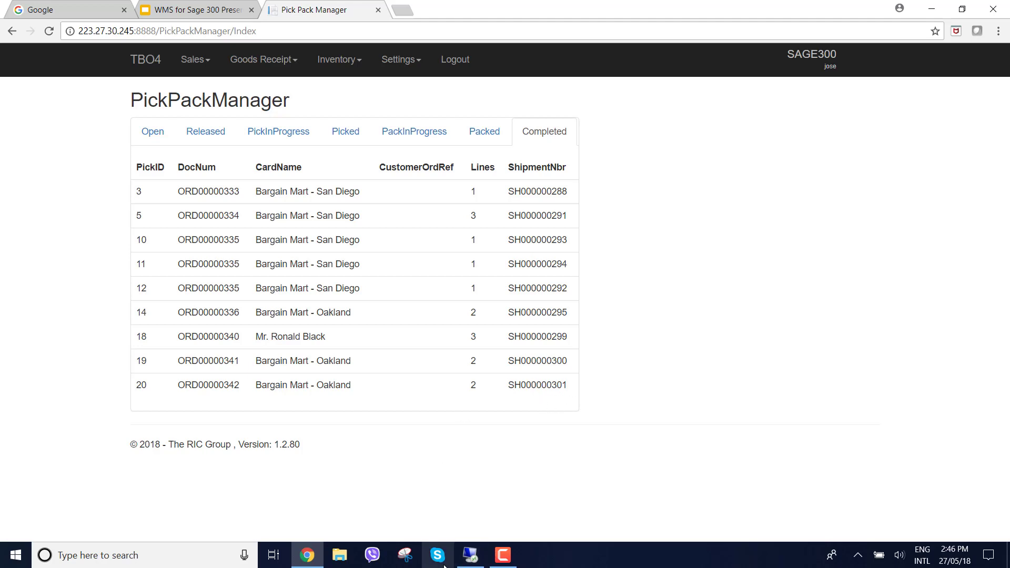
Step: Refresh order ORD00000342 in Sage 300 O/E Order Entry to show shipment SH000000301
{"action": "left_click", "coordinate": [470, 555]}
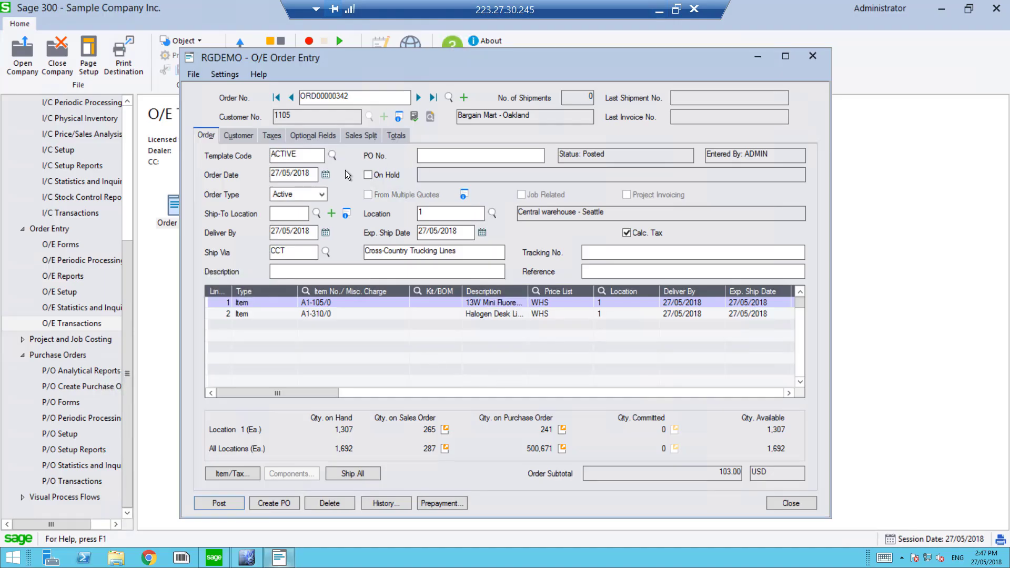
{"action": "left_click", "coordinate": [290, 98]}
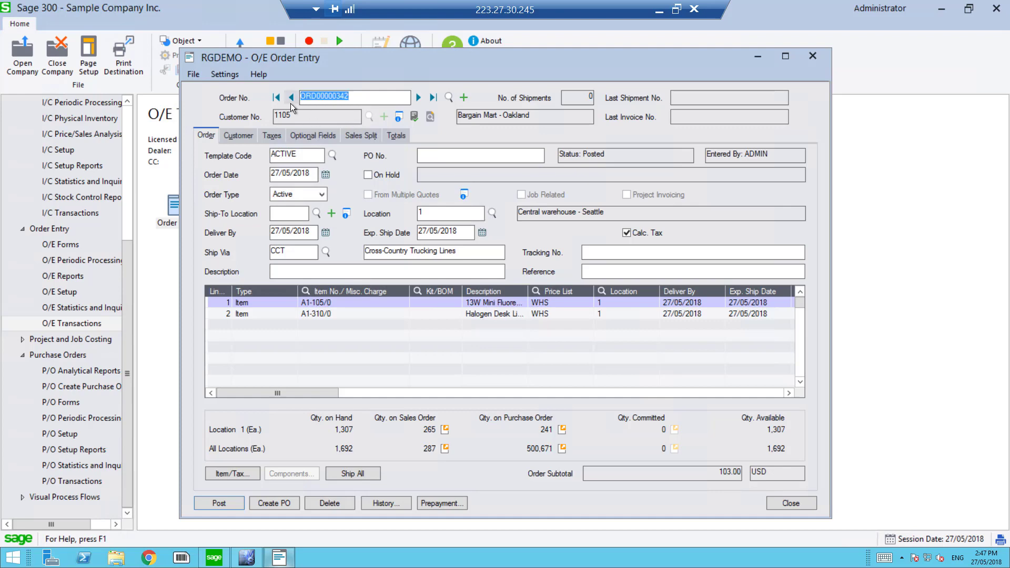
{"action": "left_click", "coordinate": [419, 98]}
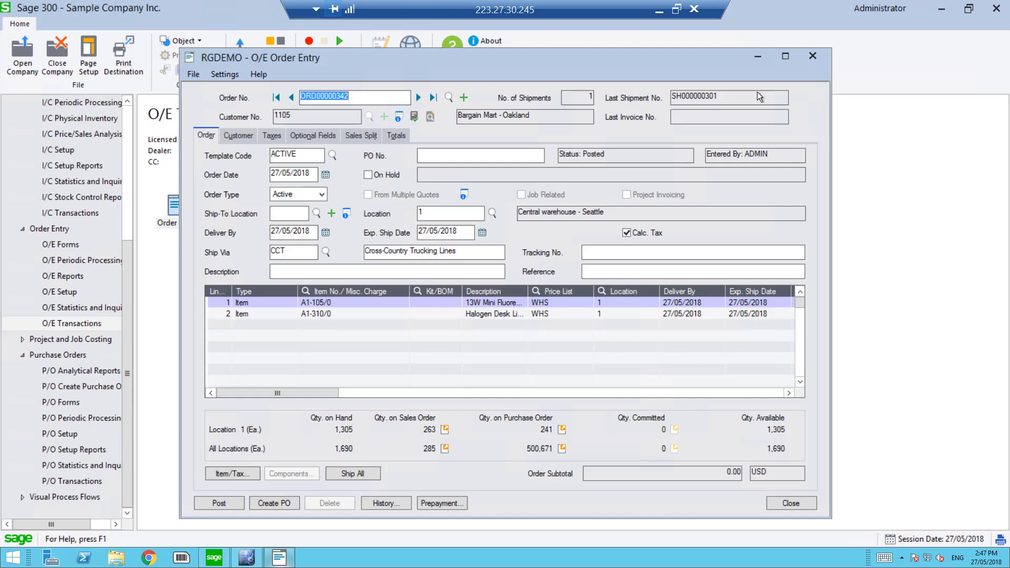
Step: Open shipment SH000000301 in Shipment Entry and check both lines show Qty Shipped 2
{"action": "left_click", "coordinate": [813, 56]}
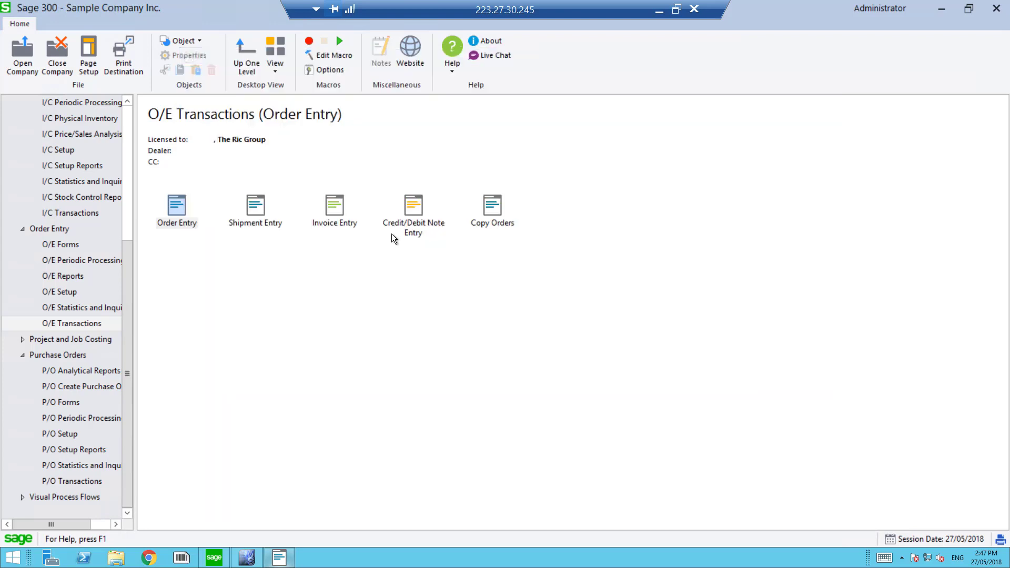
{"action": "left_click", "coordinate": [250, 209]}
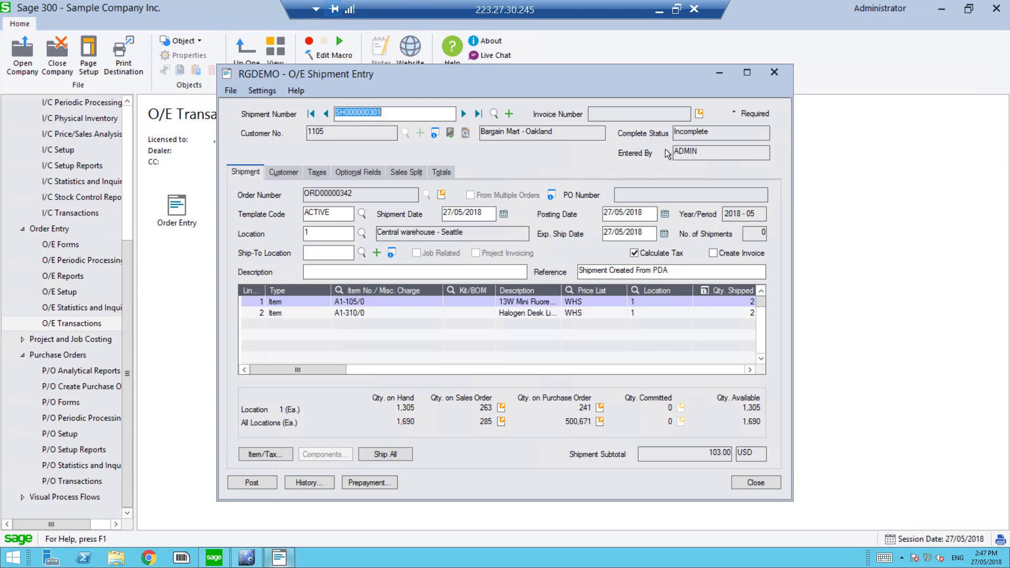
{"action": "left_click", "coordinate": [345, 371]}
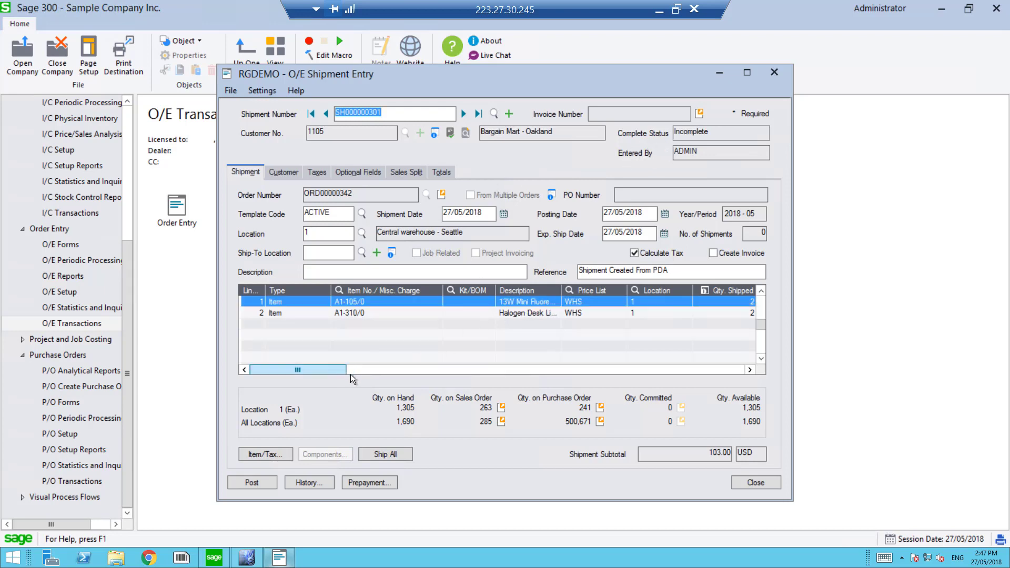
{"action": "left_click_drag", "start_coordinate": [351, 379], "coordinate": [408, 375]}
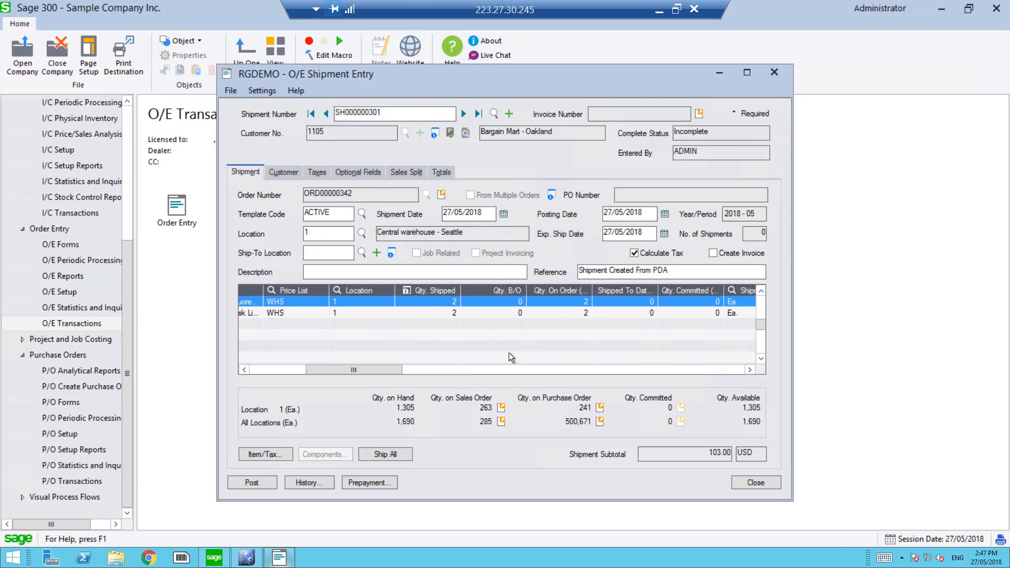
{"action": "left_click_drag", "start_coordinate": [392, 370], "coordinate": [302, 378]}
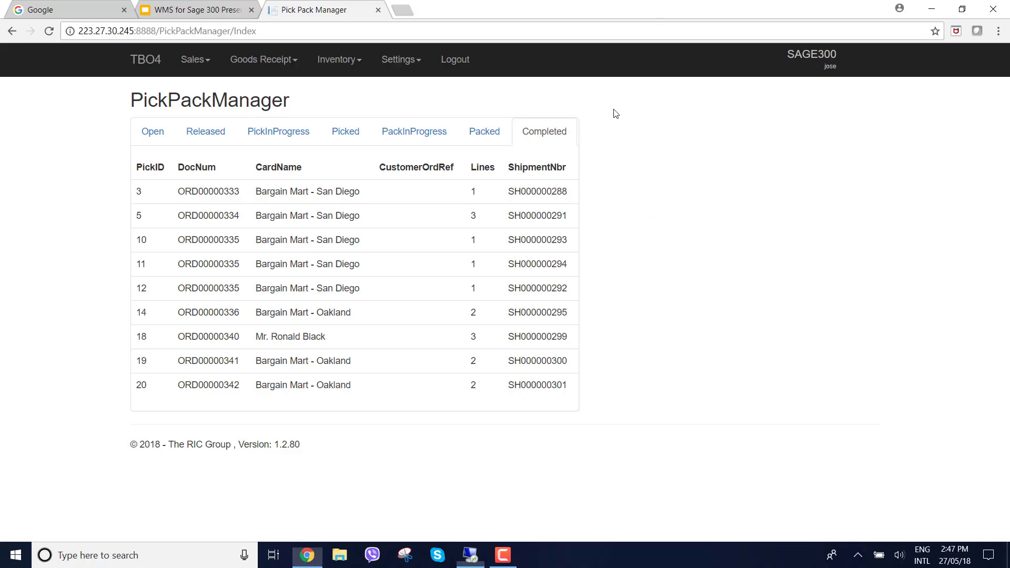
Step: Back in TBO4, open the Picking page, then the PickingAudit page from Settings
{"action": "left_click", "coordinate": [660, 10]}
{"action": "left_click", "coordinate": [196, 59]}
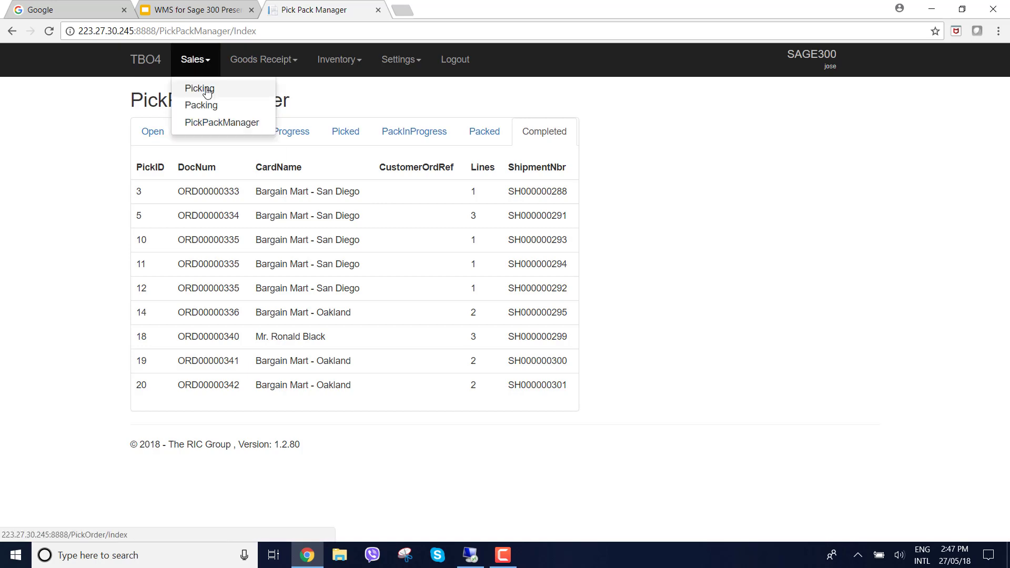
{"action": "left_click", "coordinate": [205, 92]}
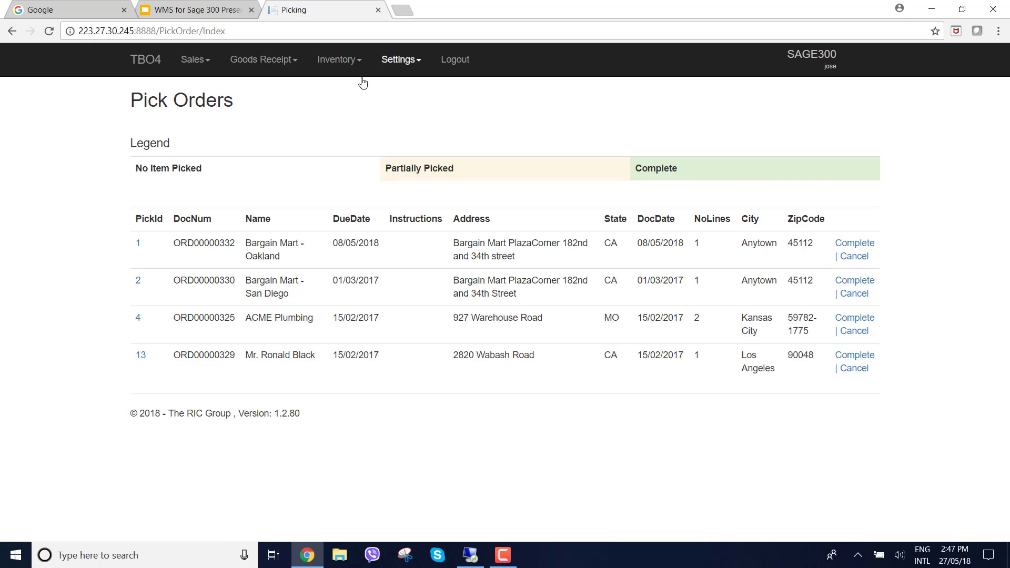
{"action": "left_click", "coordinate": [409, 62]}
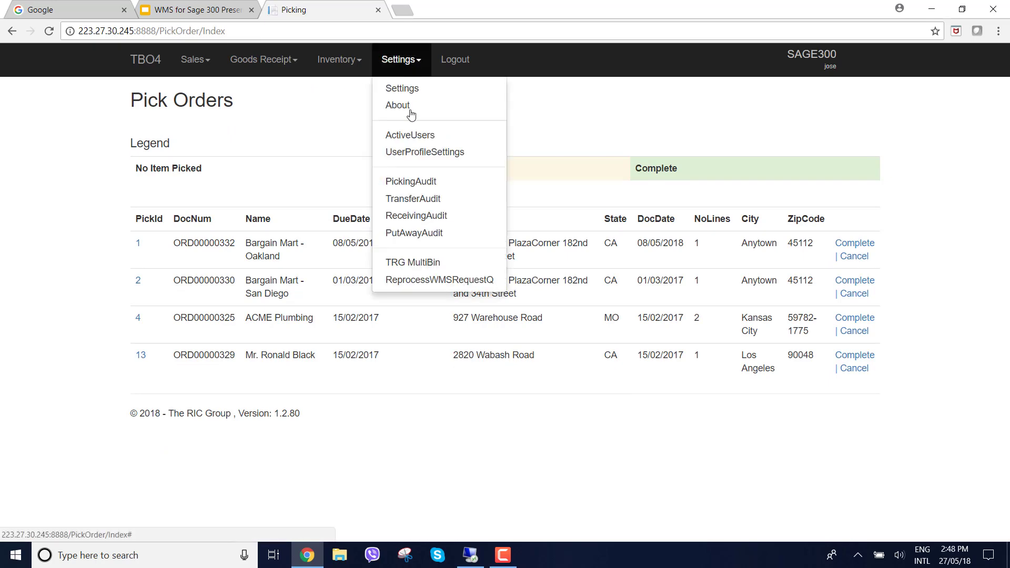
{"action": "left_click", "coordinate": [392, 180]}
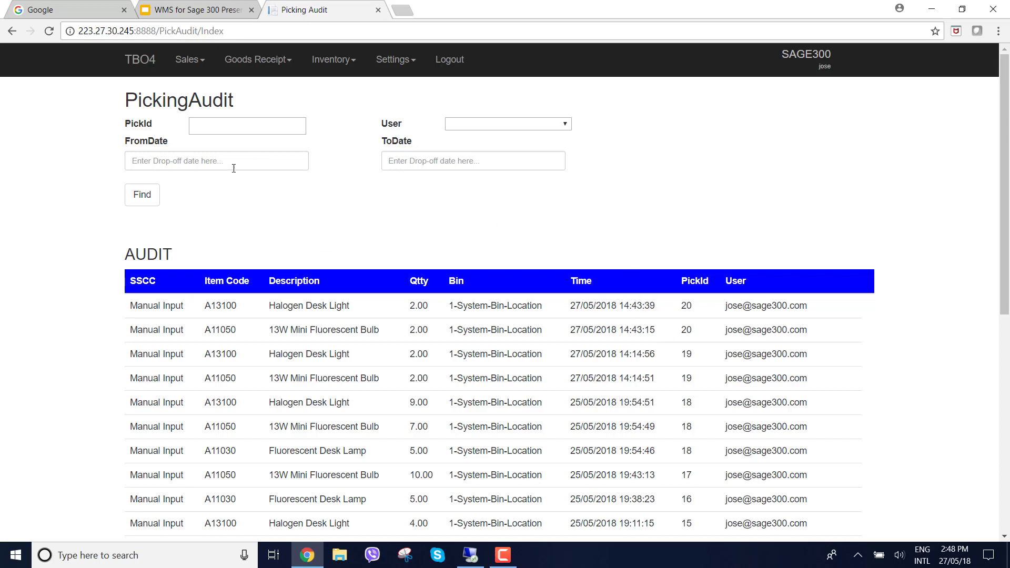
{"action": "left_click", "coordinate": [226, 130]}
{"action": "type", "text": "20"}
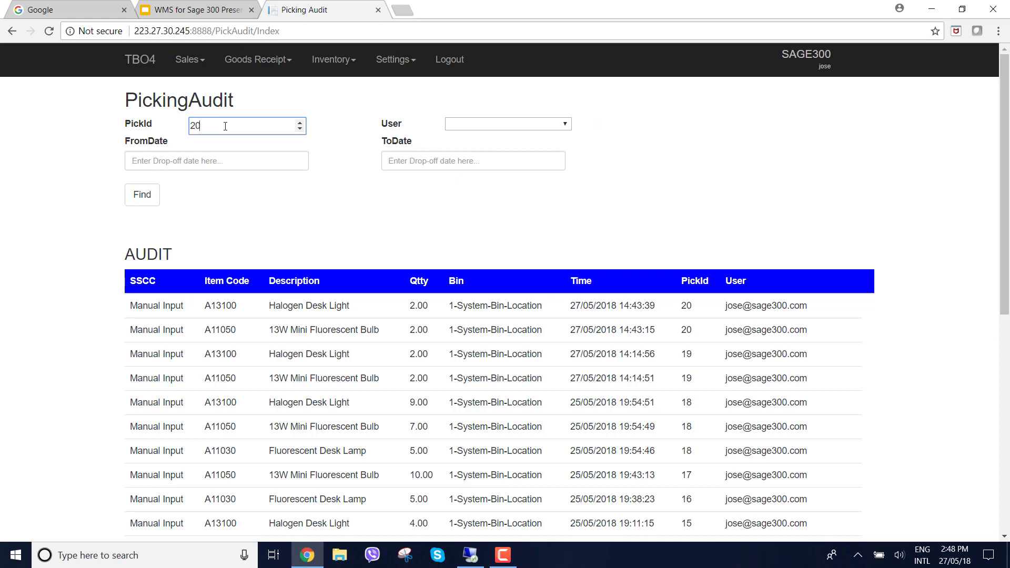
{"action": "left_click", "coordinate": [141, 204]}
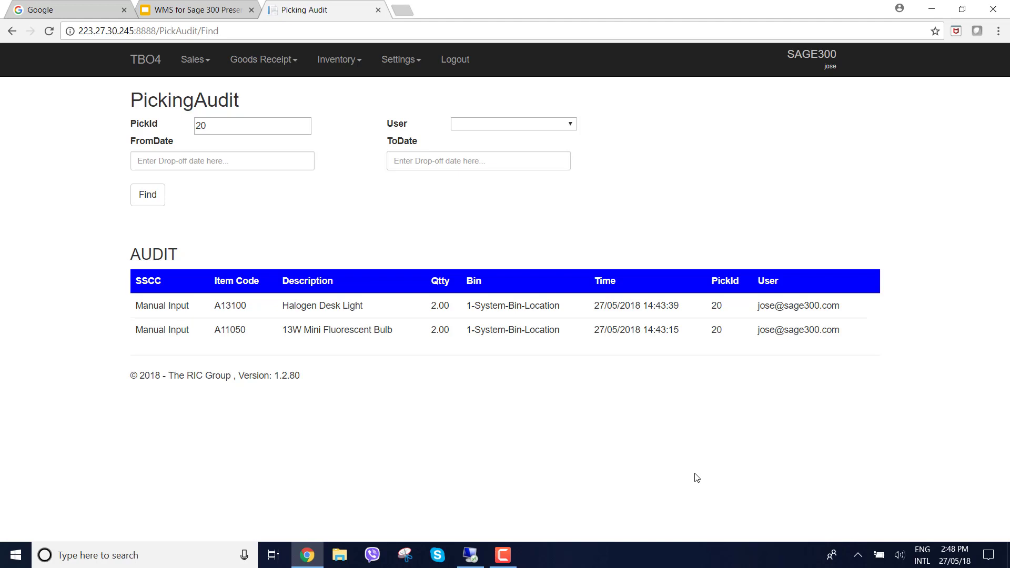
{"action": "left_click", "coordinate": [179, 125]}
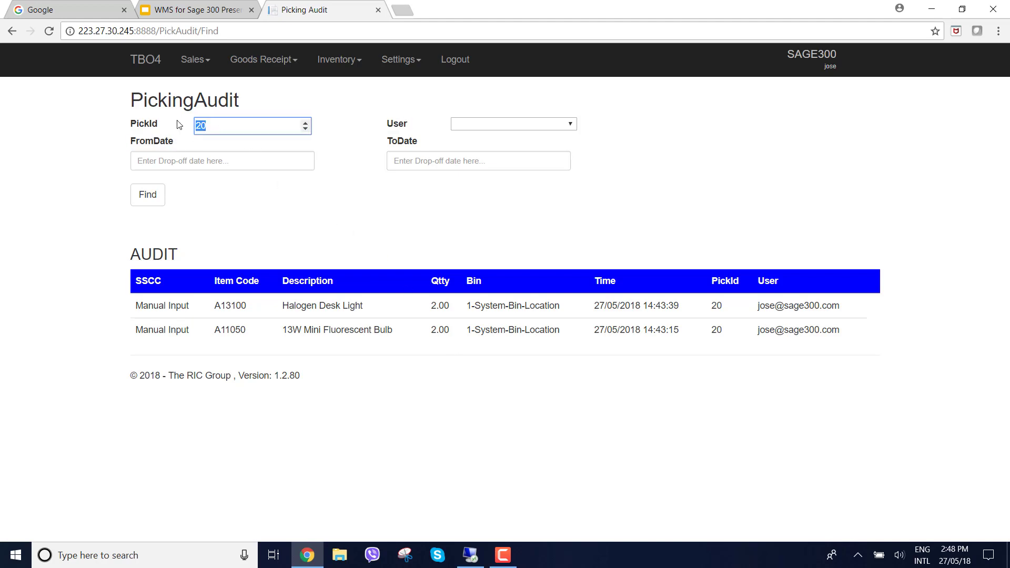
{"action": "key", "text": "BackSpace"}
{"action": "left_click", "coordinate": [148, 195]}
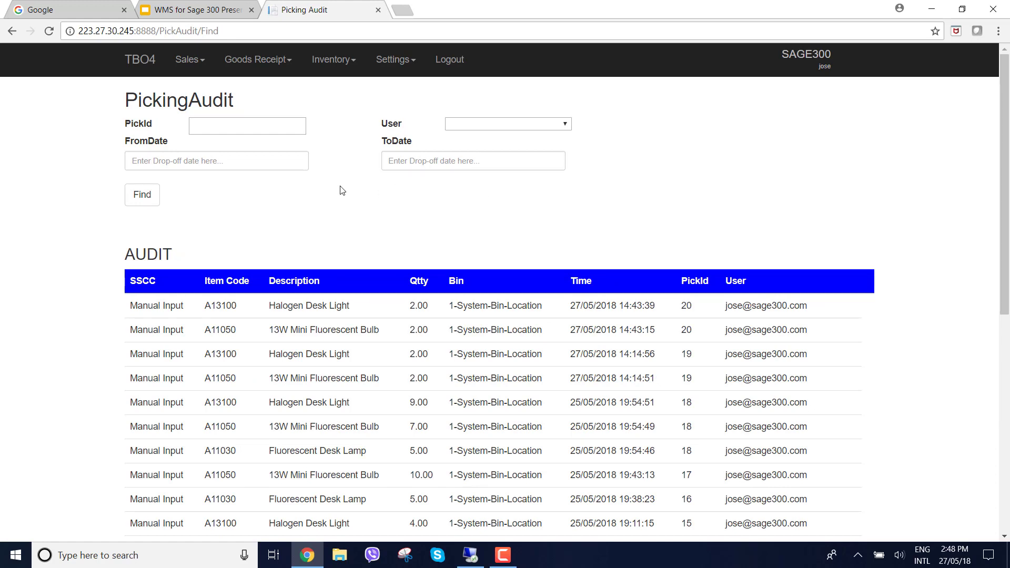
Step: Visit the PickPackManager, Picking and Pack Selection pages from the Sales menu
{"action": "left_click", "coordinate": [203, 66]}
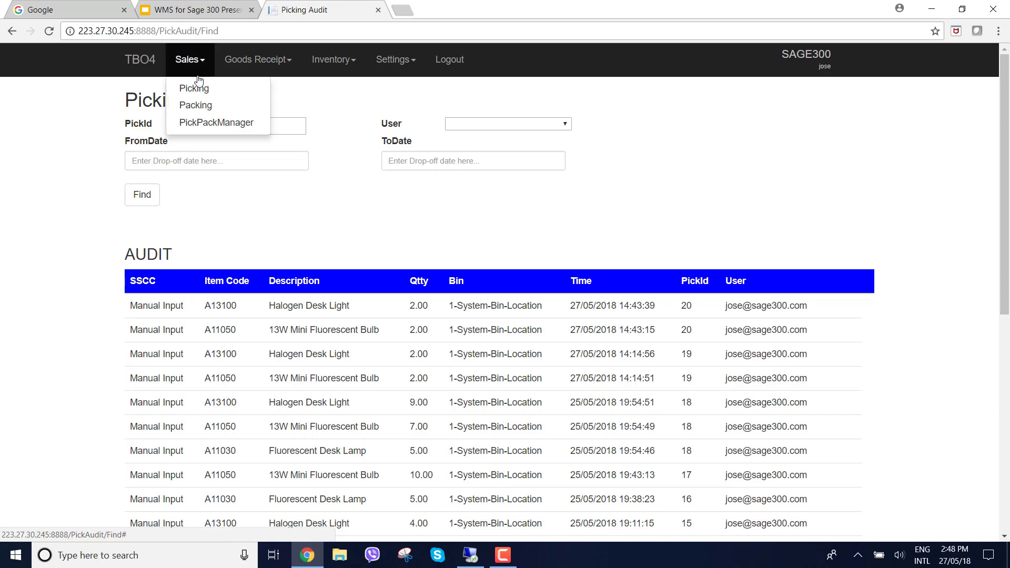
{"action": "left_click", "coordinate": [201, 125]}
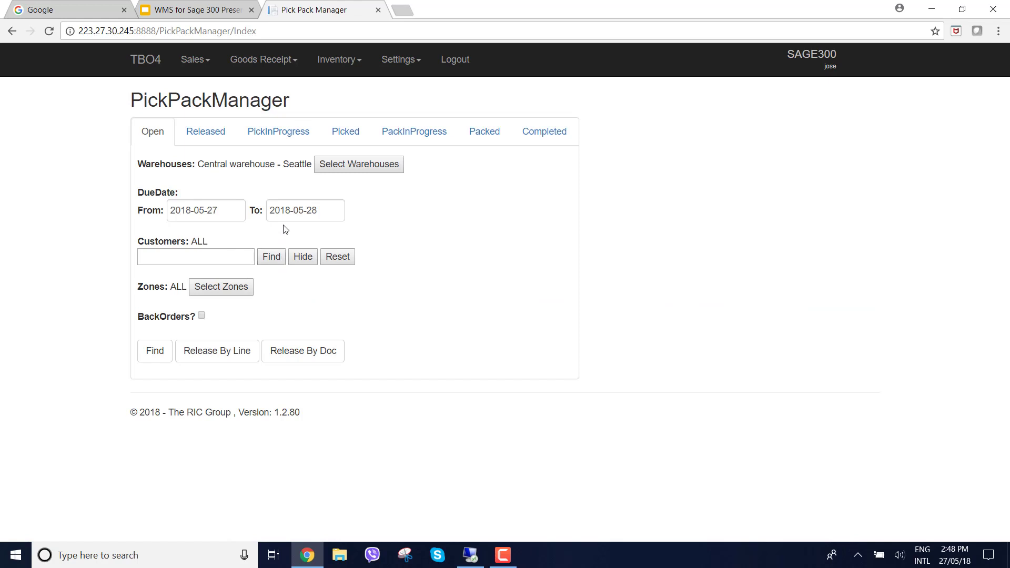
{"action": "left_click", "coordinate": [194, 65]}
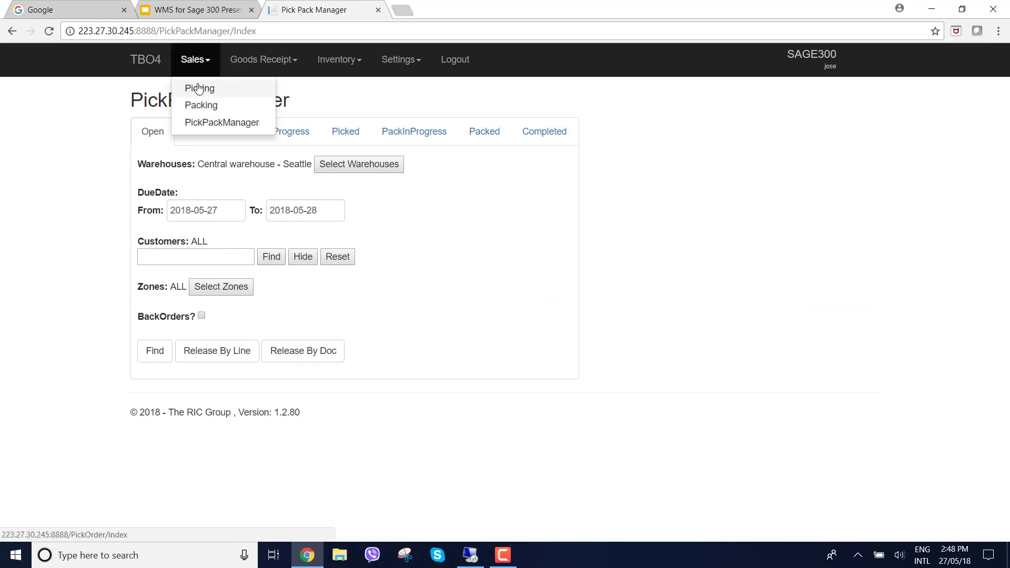
{"action": "left_click", "coordinate": [195, 85]}
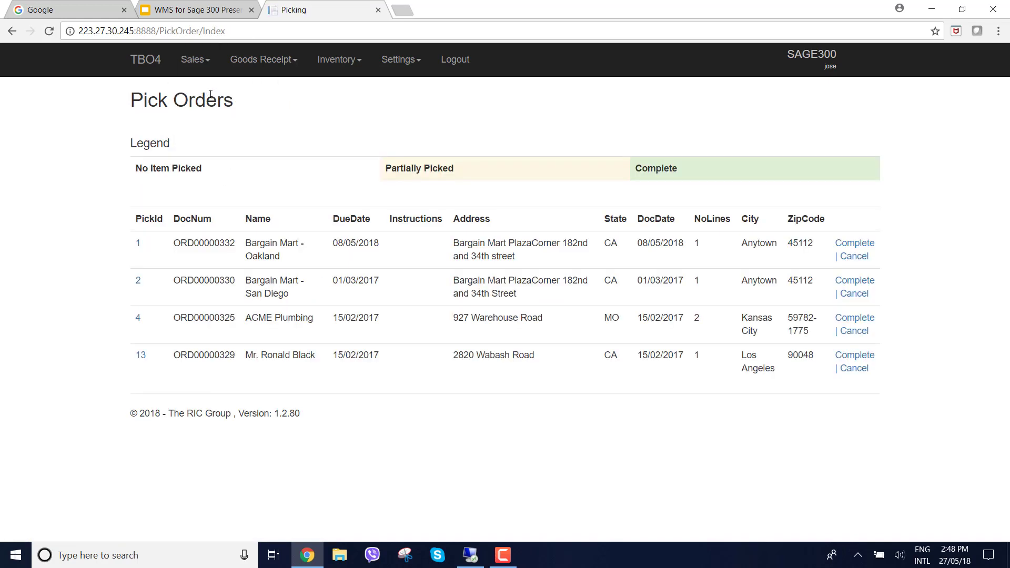
{"action": "left_click", "coordinate": [202, 72]}
{"action": "left_click", "coordinate": [199, 107]}
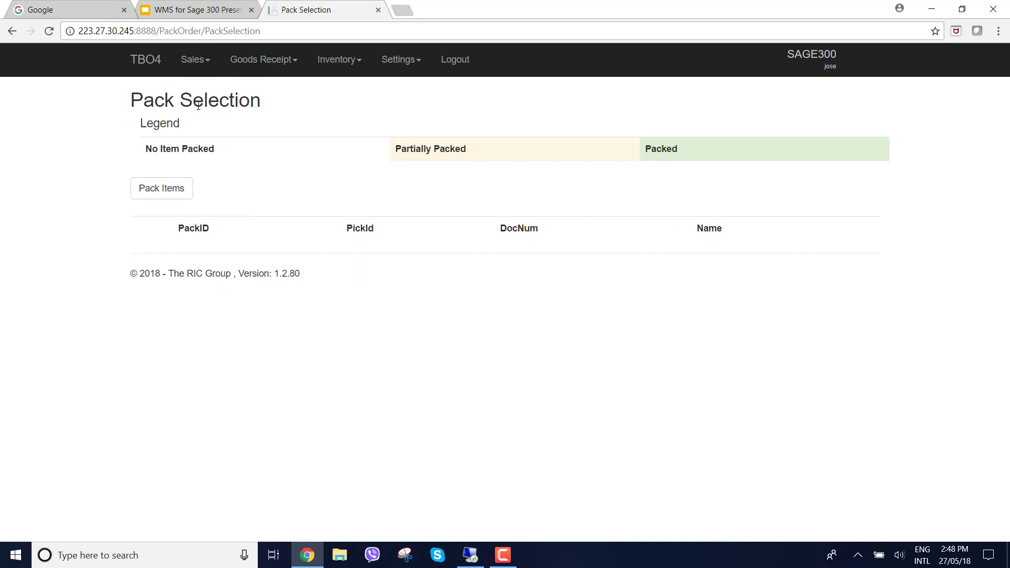
{"action": "left_click", "coordinate": [197, 64]}
{"action": "left_click", "coordinate": [199, 73]}
{"action": "left_click", "coordinate": [198, 73]}
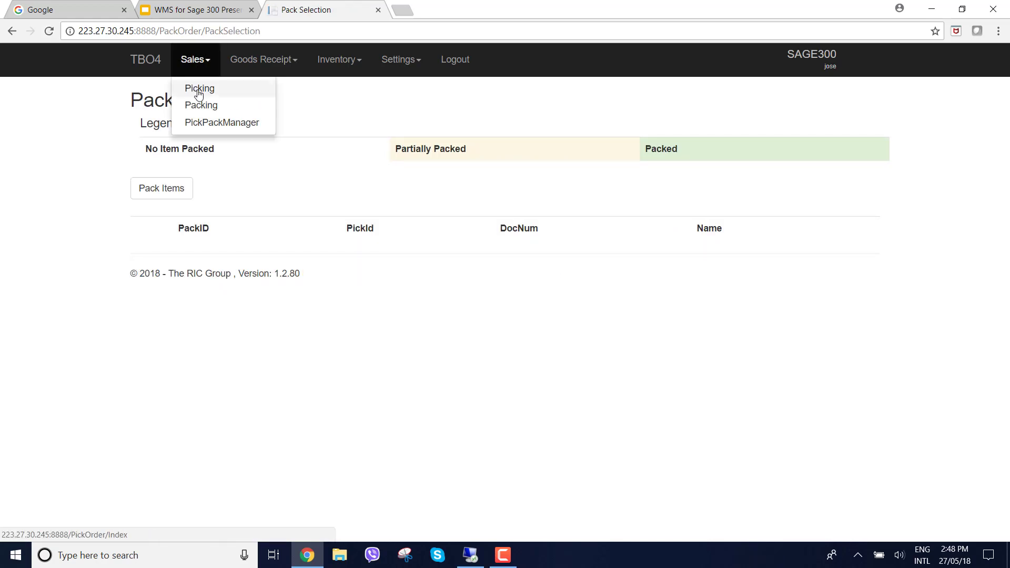
{"action": "left_click", "coordinate": [202, 88]}
Step: Return to the TBO4 home page and show the presentation's Contact Details slide
{"action": "left_click", "coordinate": [145, 60]}
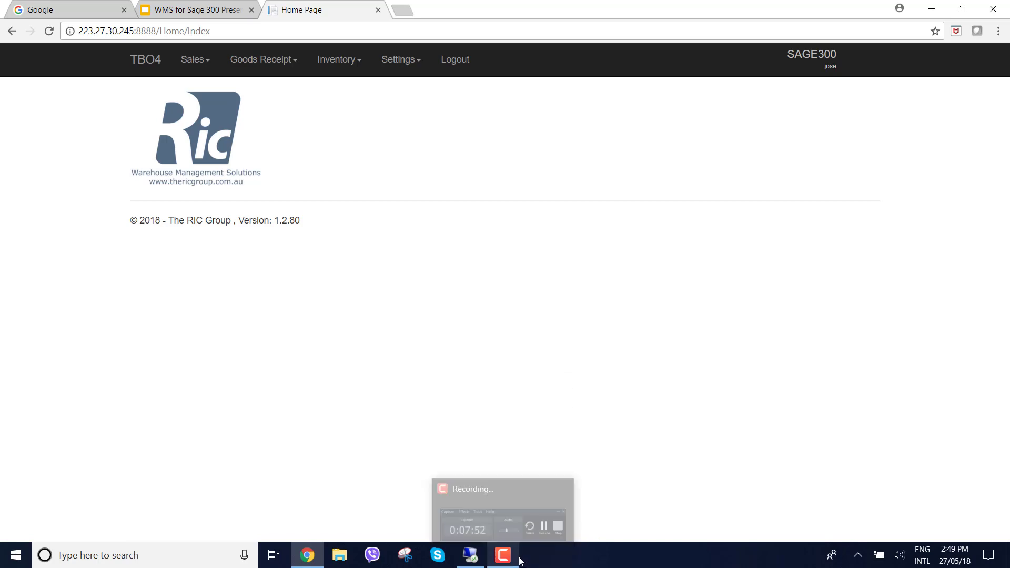
{"action": "left_click", "coordinate": [157, 4]}
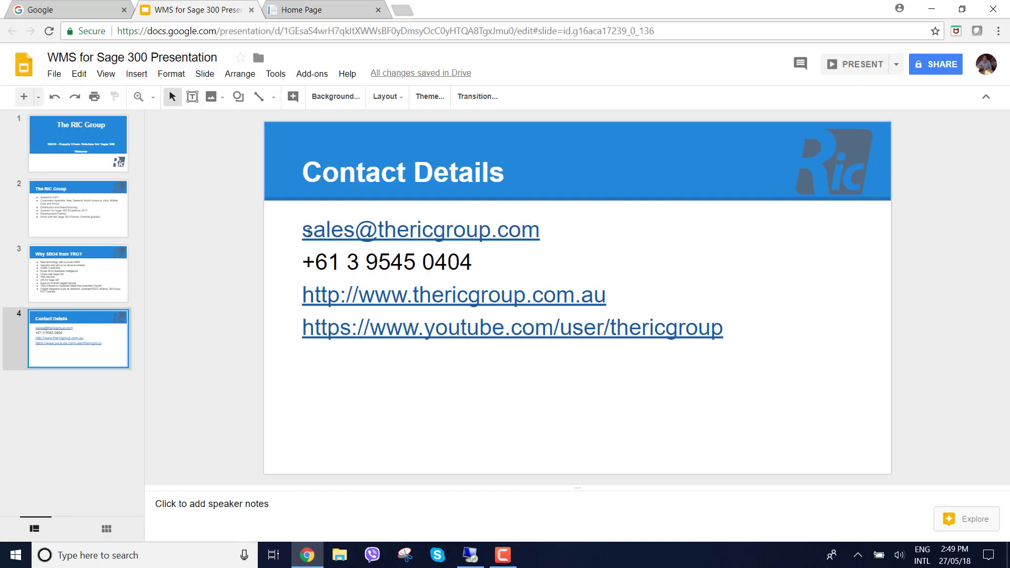
{"action": "left_click", "coordinate": [510, 561]}
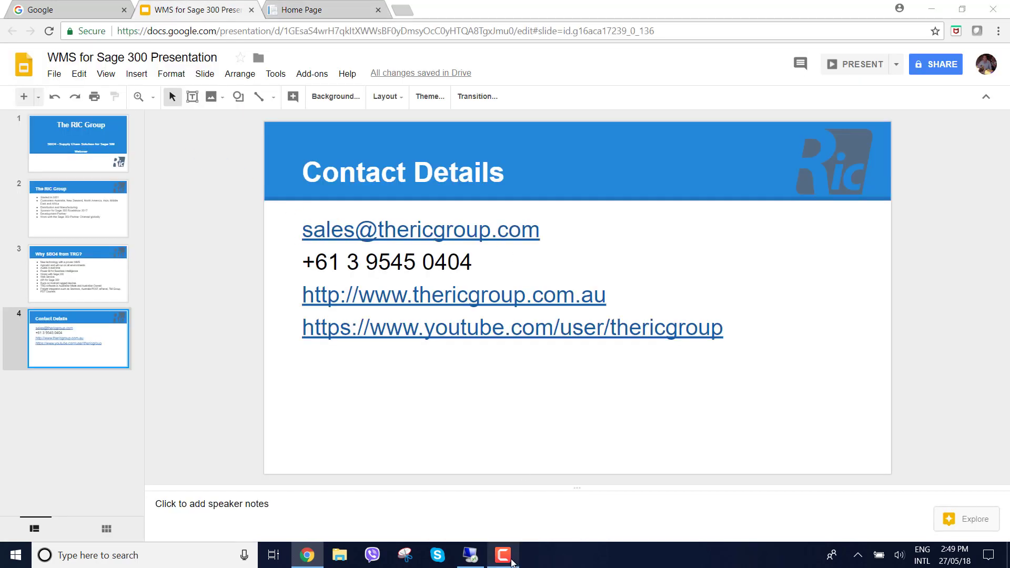